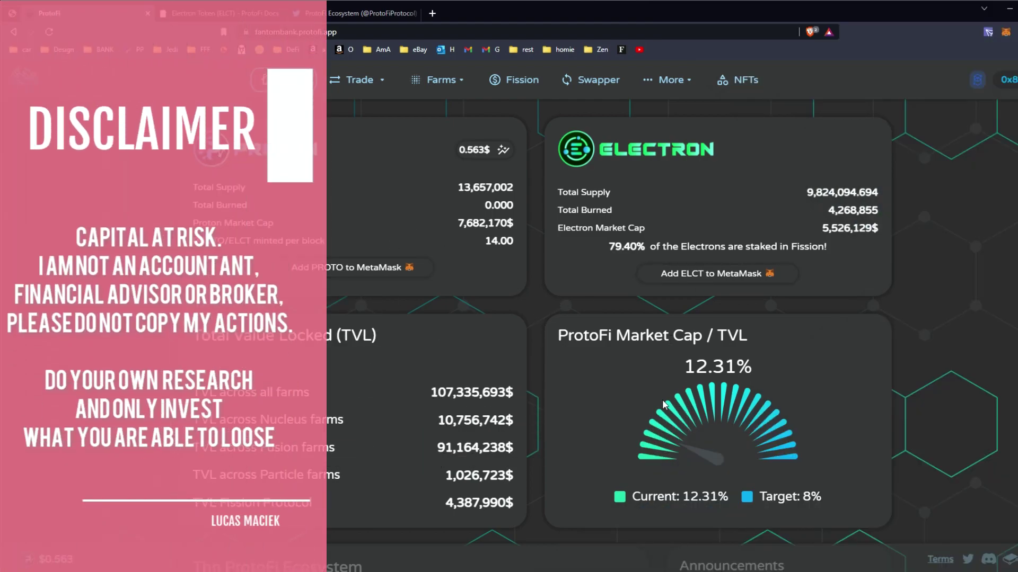
Open the Fission staking page and read its ELCT description
scroll(535, 323, "down", 5)
scroll(330, 401, "up", 5)
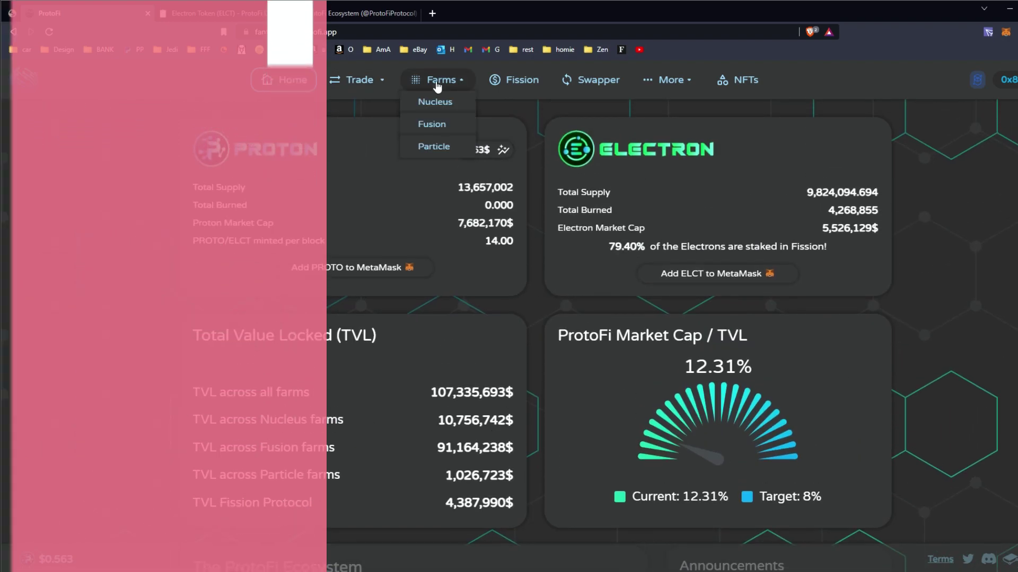
mouse_move(480, 84)
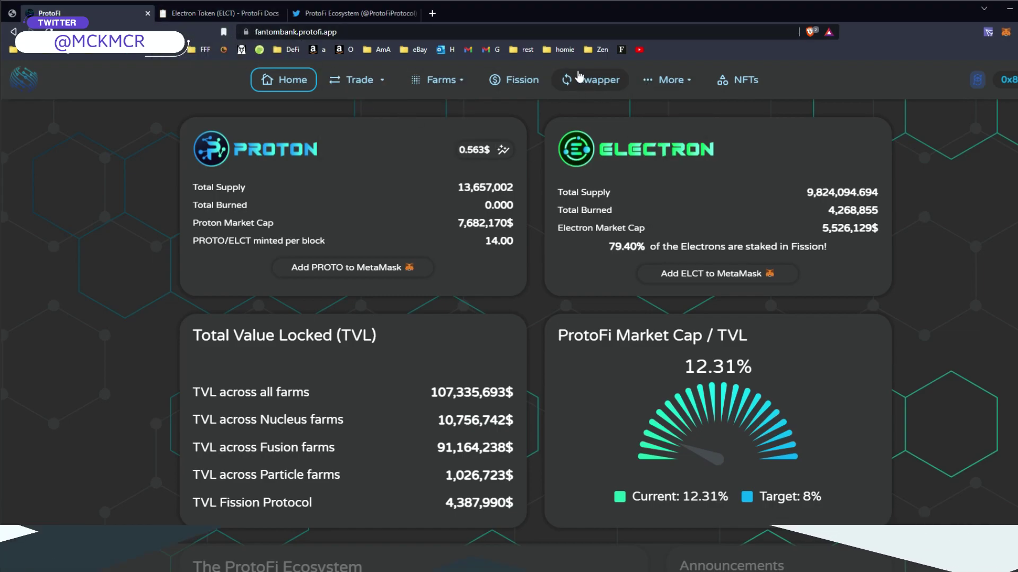
left_click(515, 81)
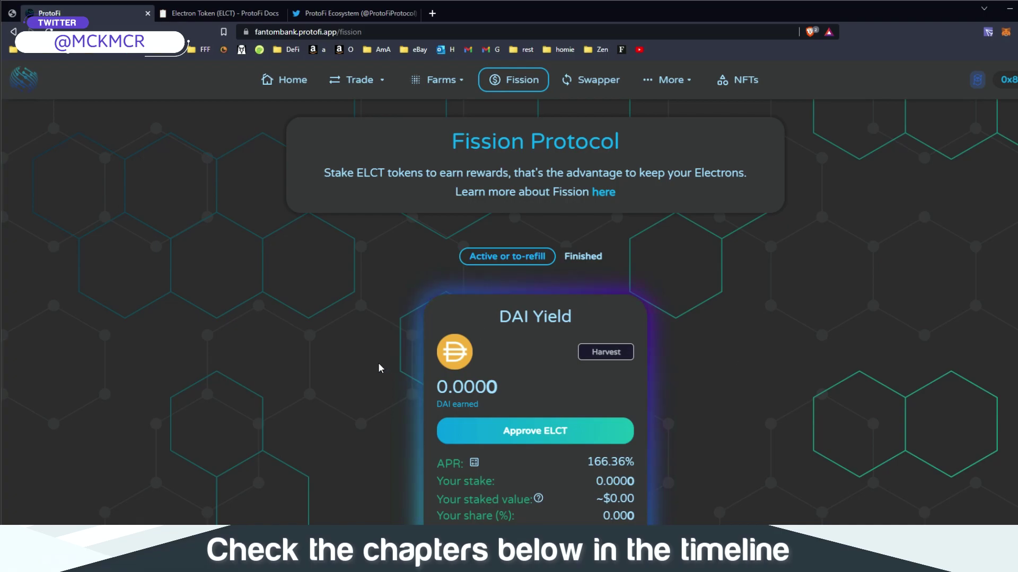
scroll(554, 320, "down", 2)
scroll(483, 214, "up", 2)
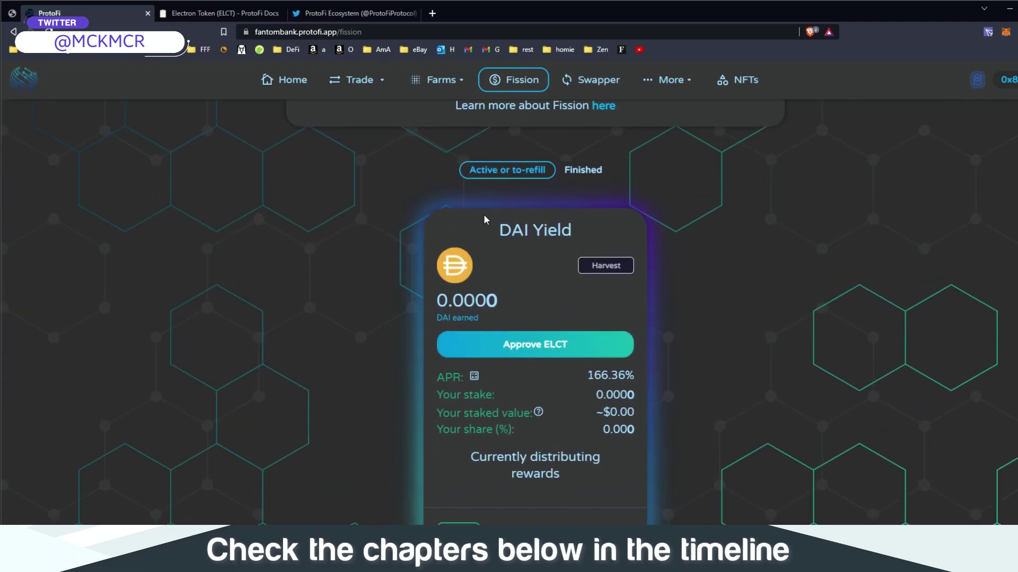
double_click(362, 168)
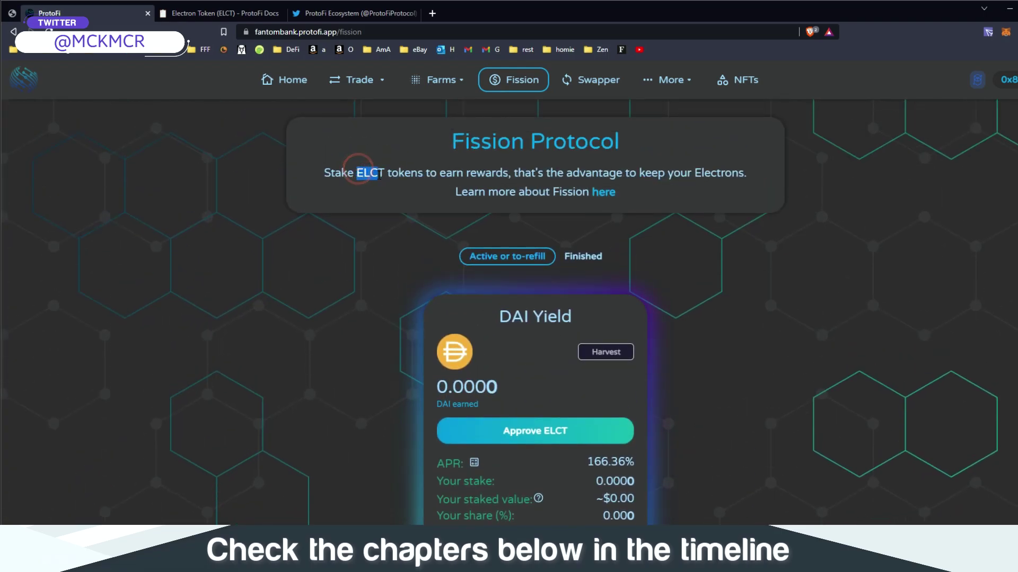
Review the DAI Yield pool card and its roughly 166% APR
scroll(314, 310, "down", 2)
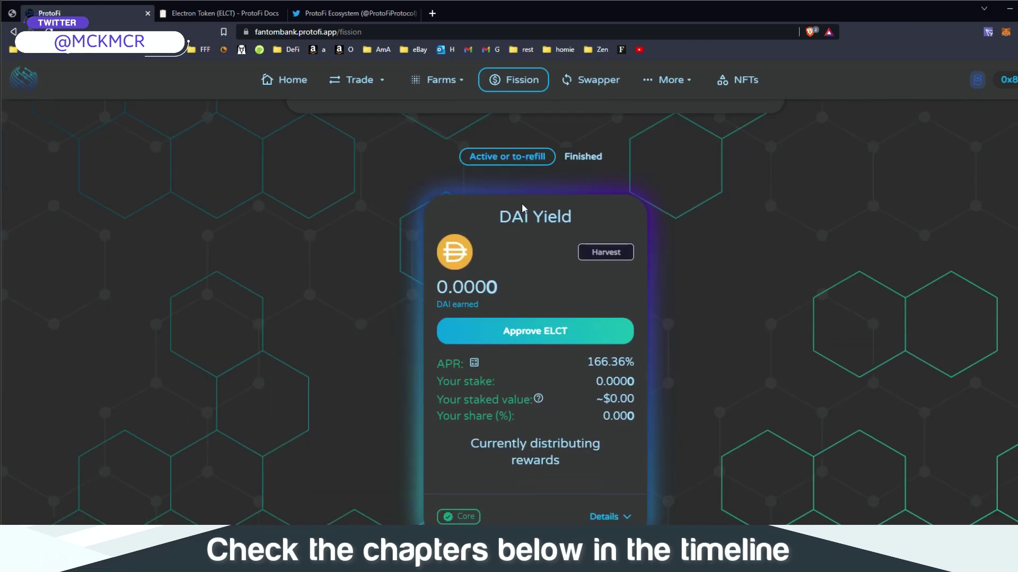
left_click_drag(499, 216, 583, 220)
left_click_drag(498, 216, 528, 217)
left_click(508, 219)
scroll(333, 303, "up", 2)
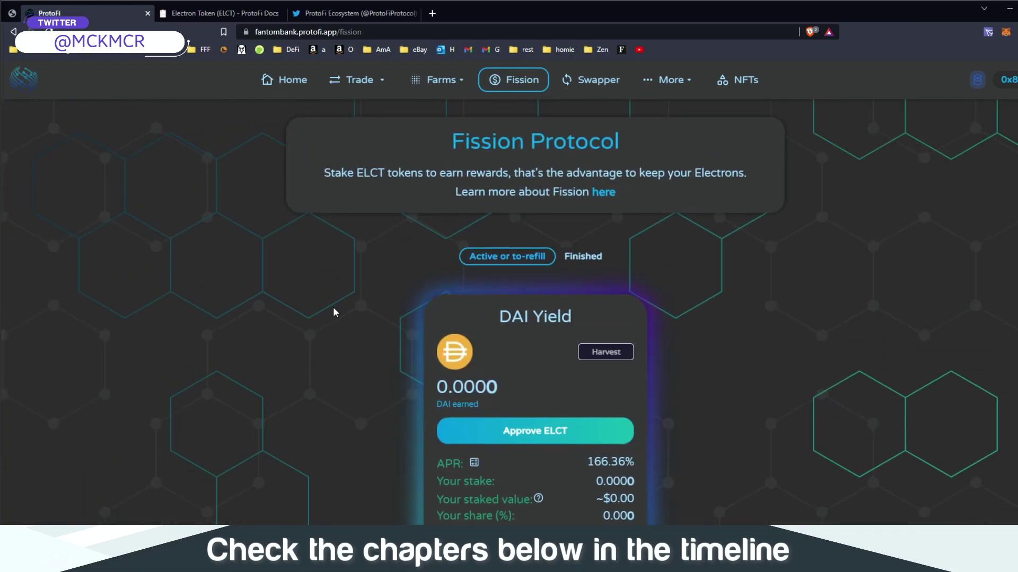
left_click(333, 306)
left_click_drag(354, 174, 391, 174)
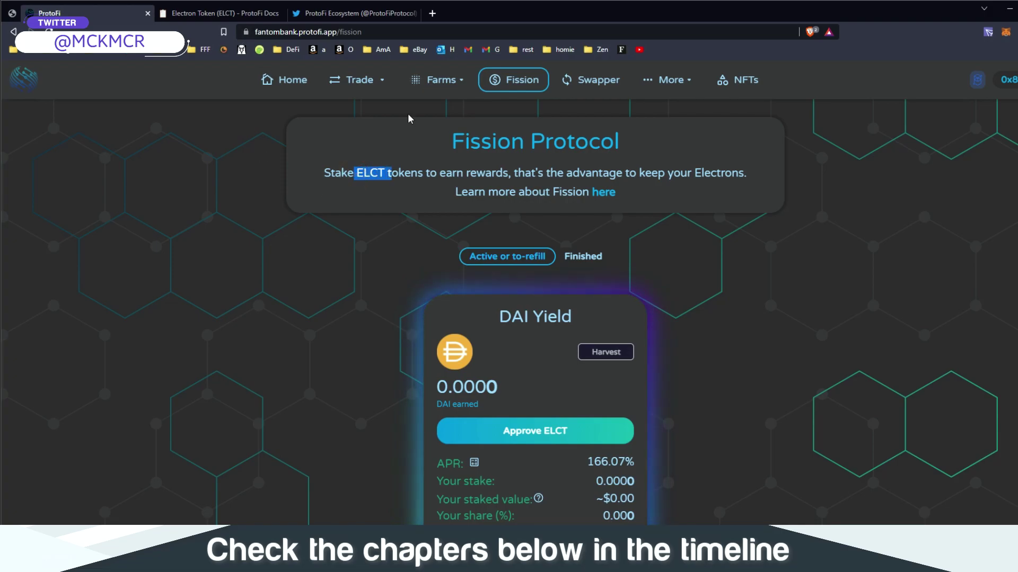
Glance at the farm types list, then go back to the home dashboard
left_click(435, 79)
scroll(377, 362, "down", 2)
scroll(329, 339, "up", 2)
left_click(287, 85)
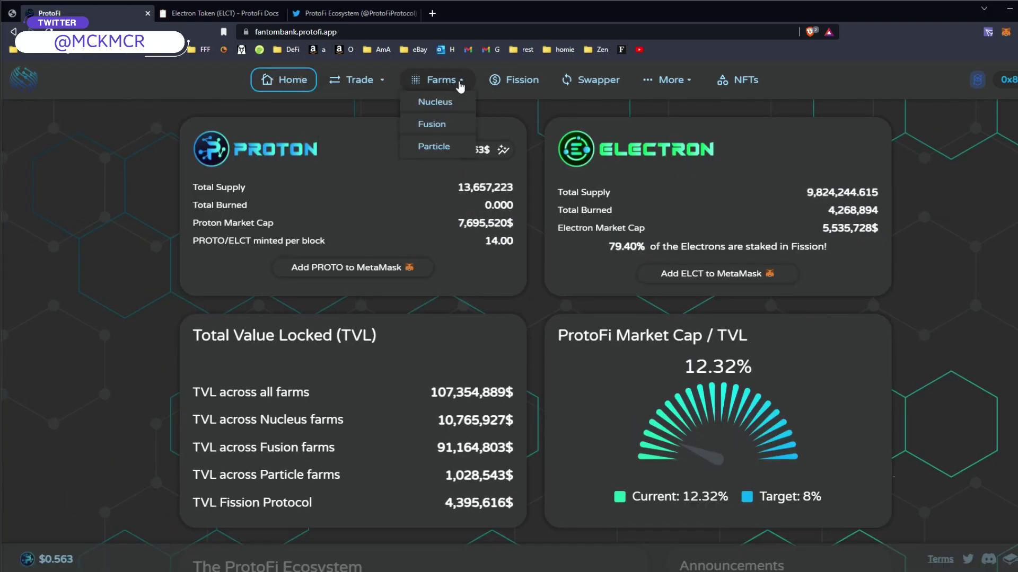
Open Nucleus farms and expand PROTO-FTM (1,635.18% APR, $5,445,242 liquidity)
left_click(432, 102)
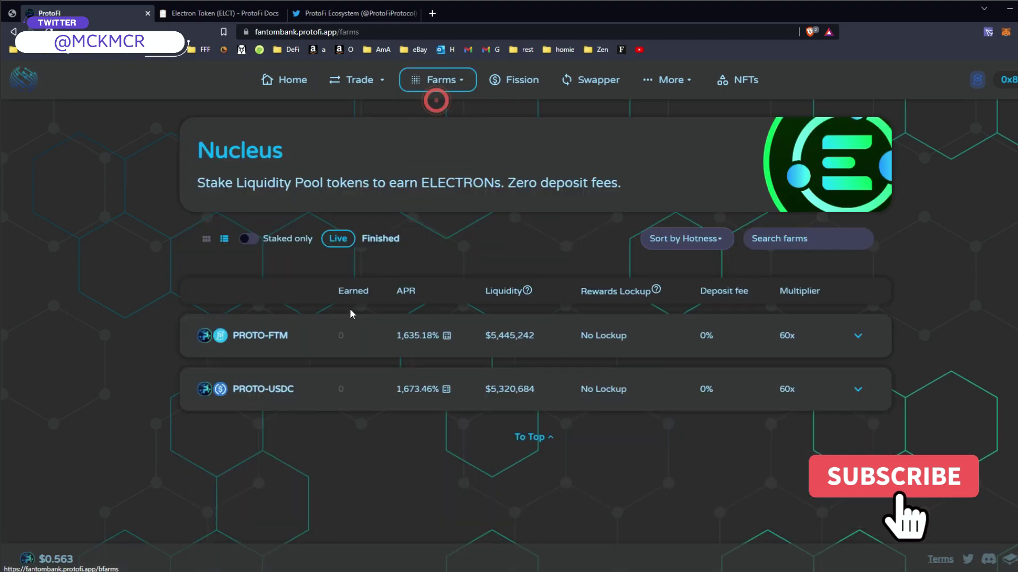
left_click(418, 335)
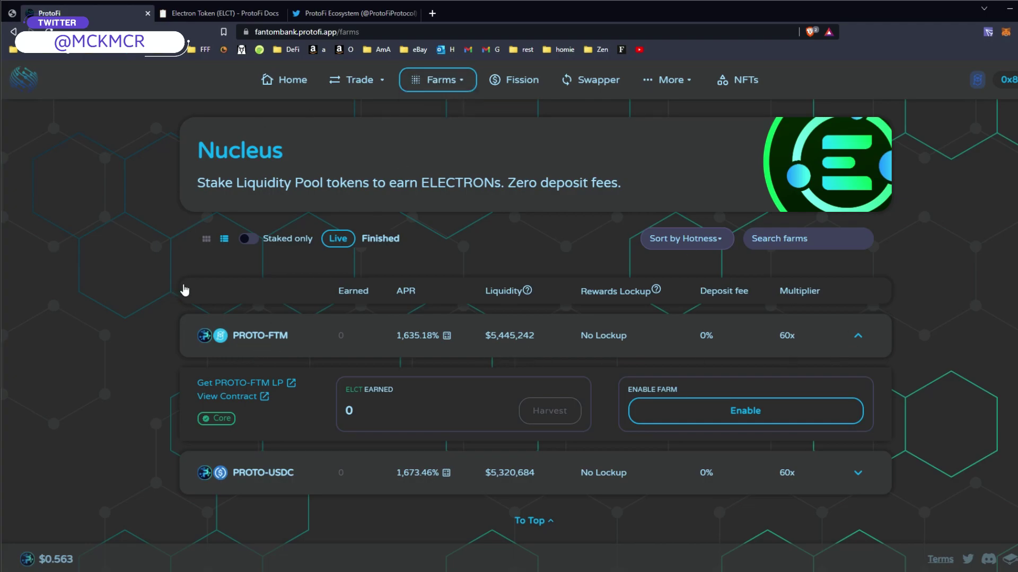
Glance at the Electron Token docs, then bring up ProtoFi Ecosystem's Twitter profile
left_click(214, 20)
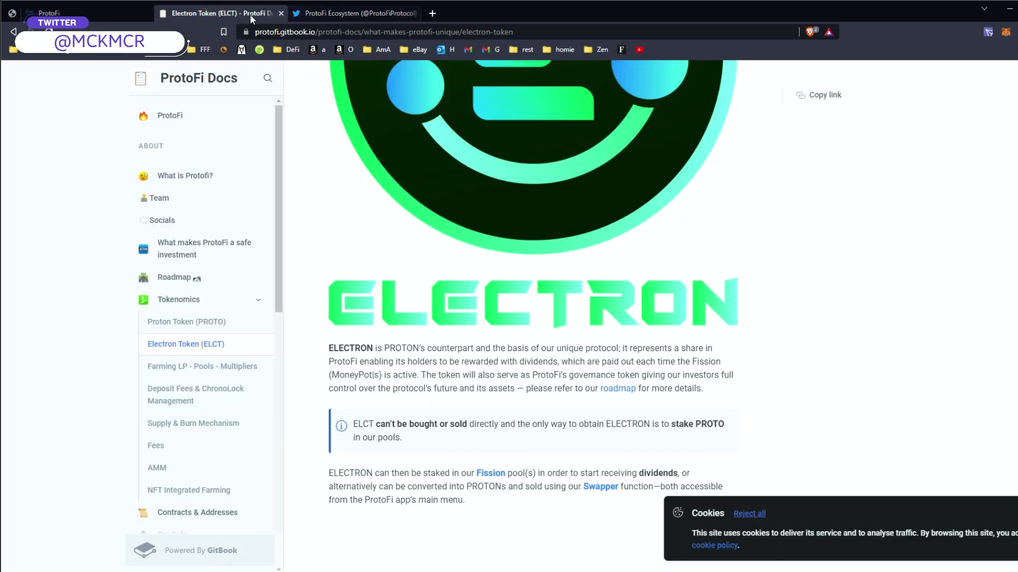
scroll(361, 318, "up", 3)
scroll(328, 222, "down", 5)
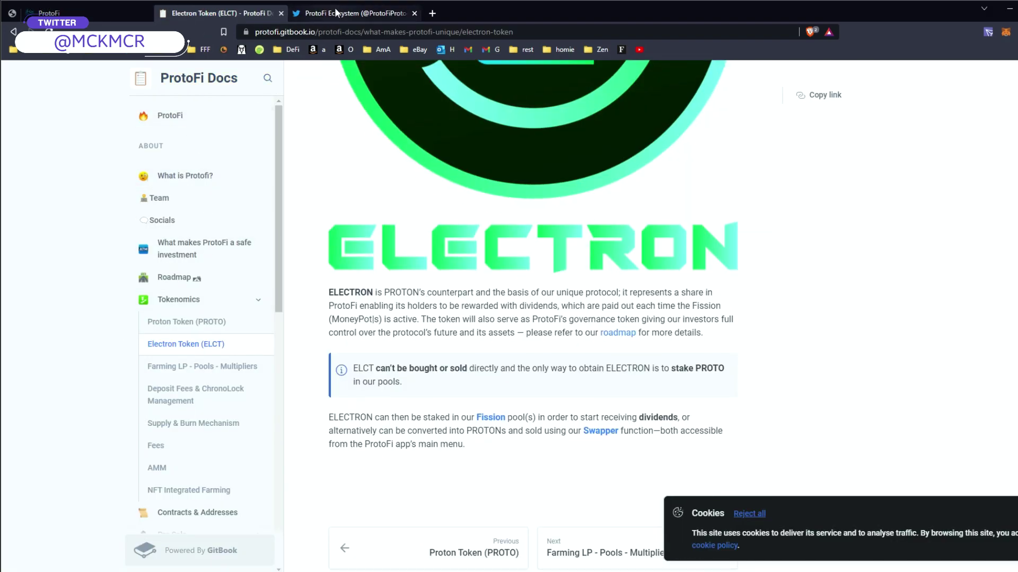
left_click(333, 12)
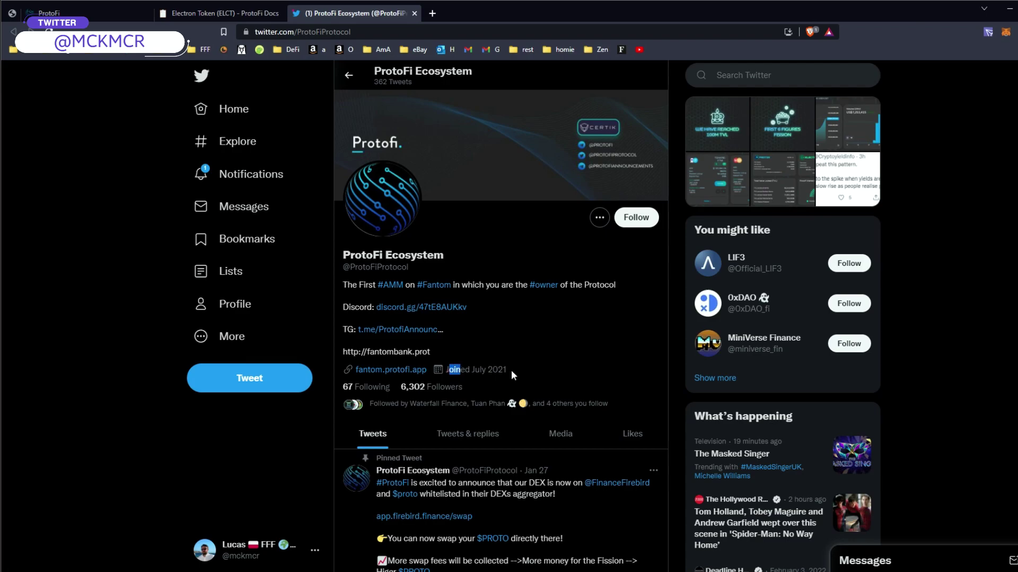
Highlight the Joined July 2021 date and the bio calling ProtoFi Fantom's first AMM
left_click_drag(512, 374, 517, 370)
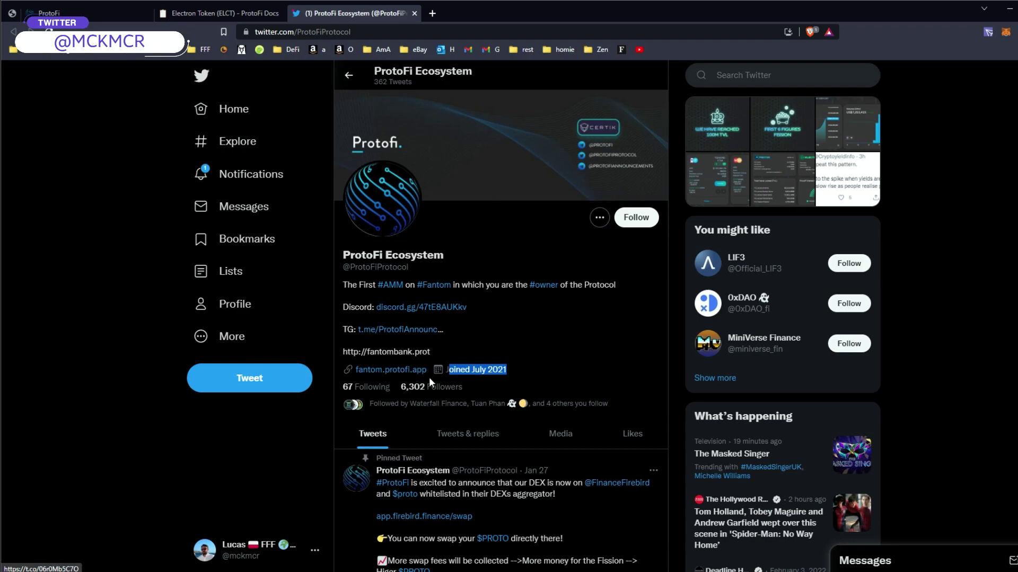
left_click(381, 341)
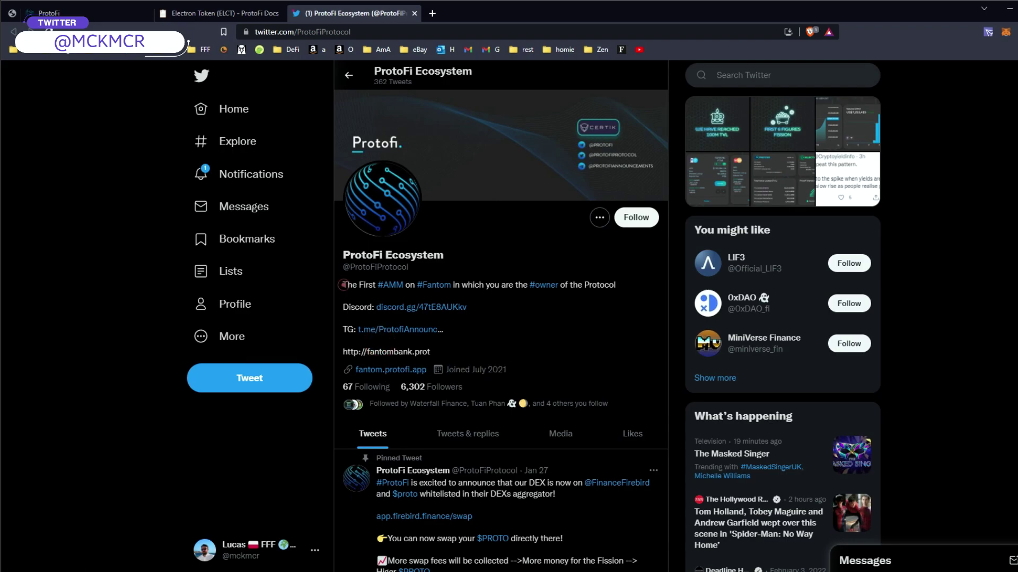
left_click_drag(343, 285, 625, 292)
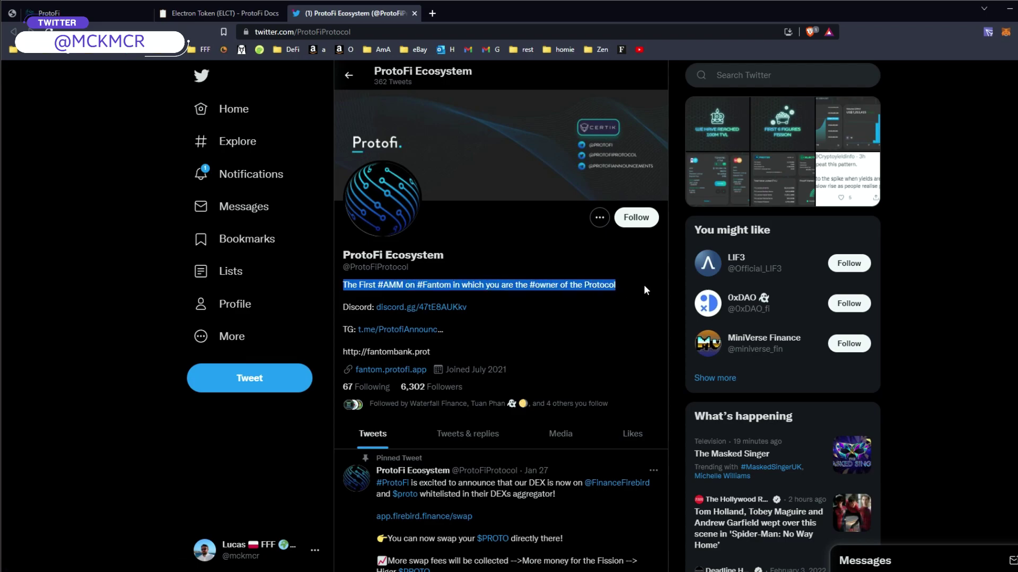
left_click(624, 285)
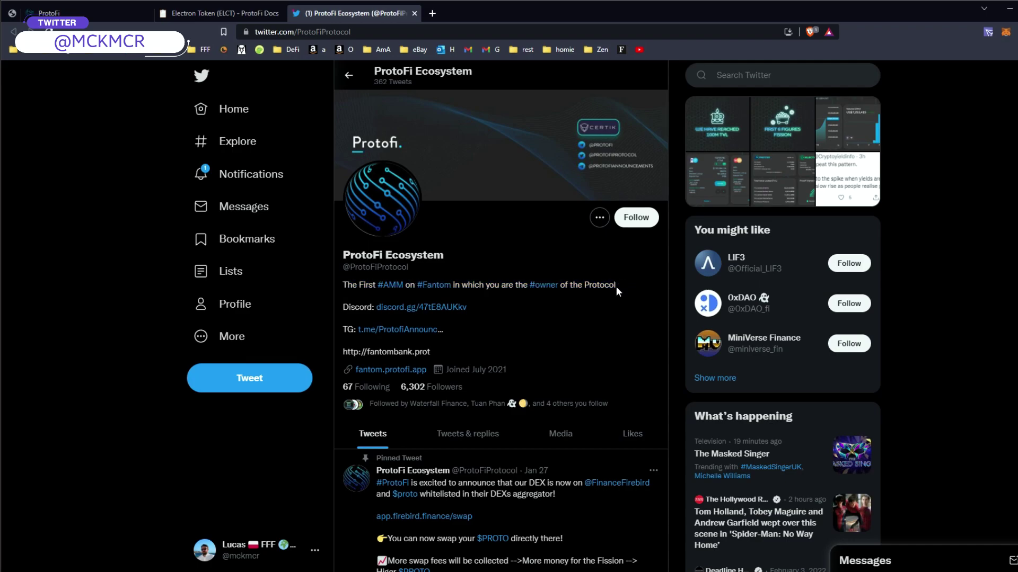
left_click_drag(625, 284, 347, 285)
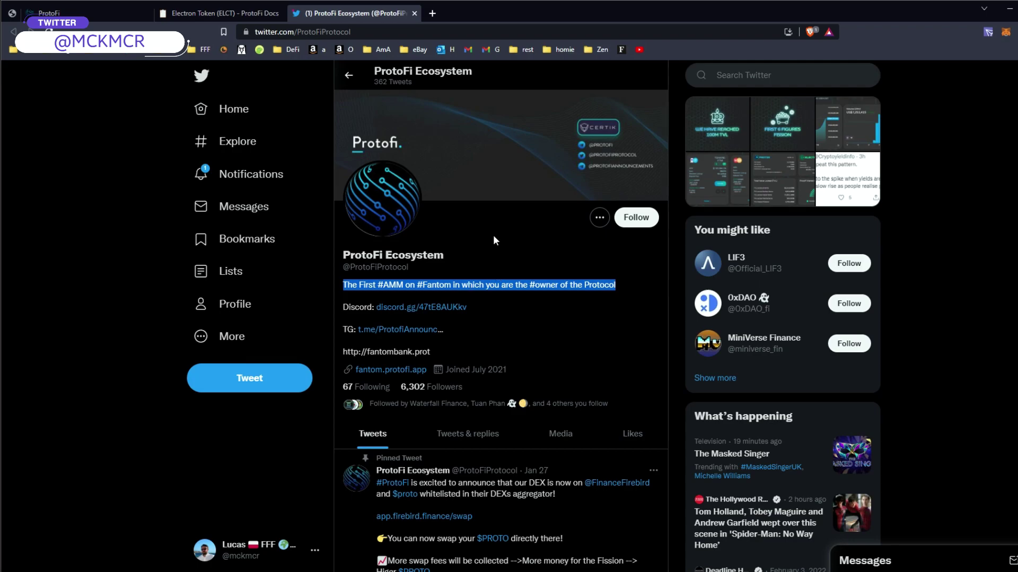
left_click(527, 286)
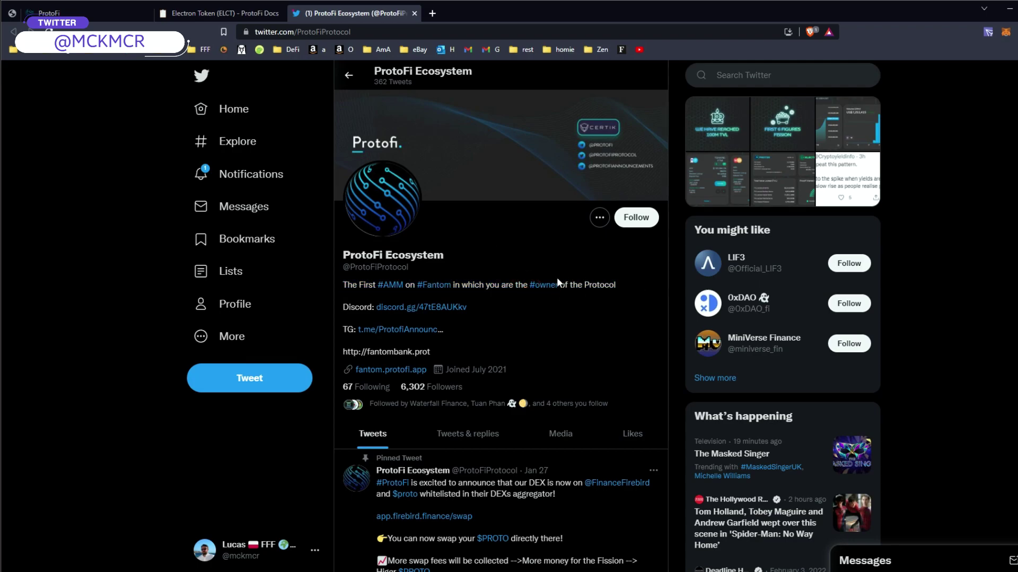
Read the Proton Token (PROTO) docs page and its PROTON description
left_click(205, 13)
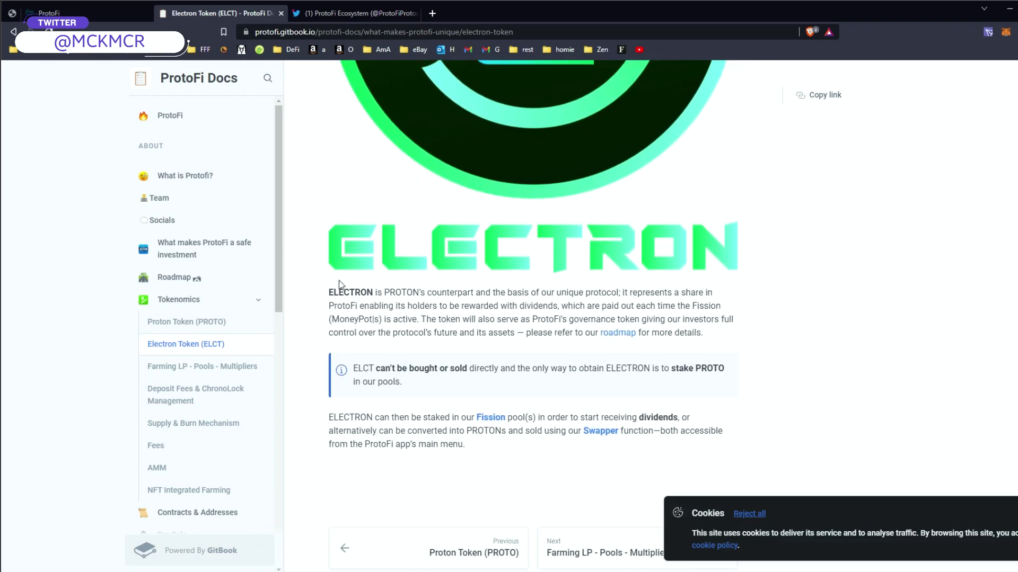
left_click(165, 322)
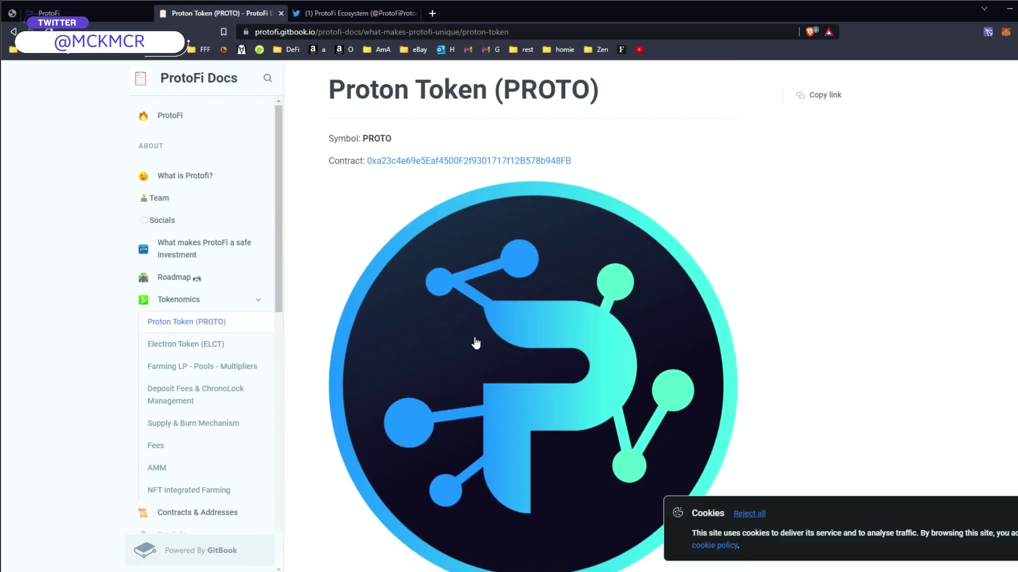
left_click_drag(332, 101, 486, 93)
scroll(446, 272, "down", 8)
mouse_move(414, 250)
left_mouse_down()
mouse_move(683, 275)
mouse_move(662, 249)
mouse_move(689, 276)
mouse_move(636, 323)
mouse_move(479, 329)
left_mouse_up()
left_click(366, 309)
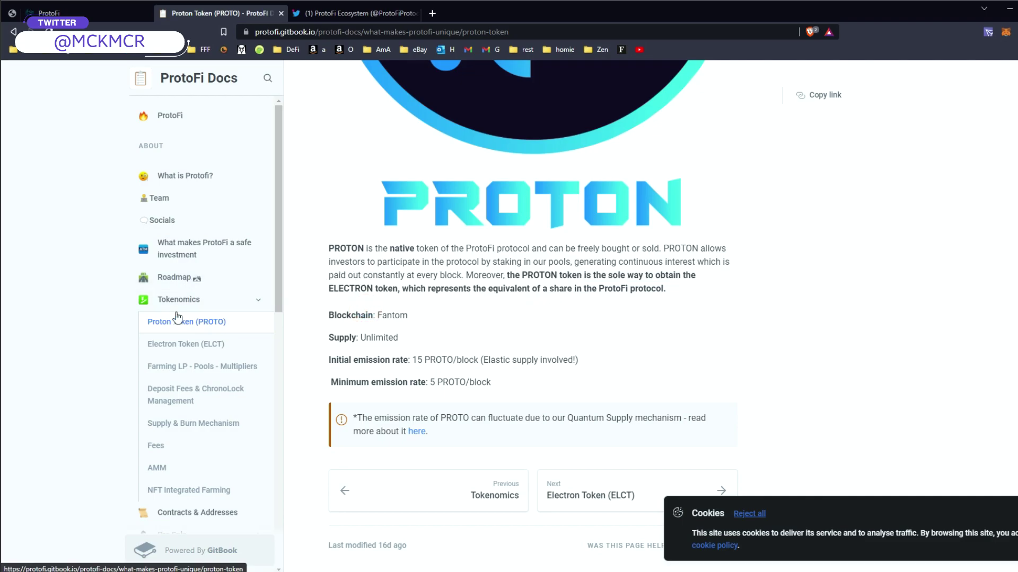
Open the Electron Token (ELCT) page and highlight the note that ELCT can't be bought
left_click(186, 343)
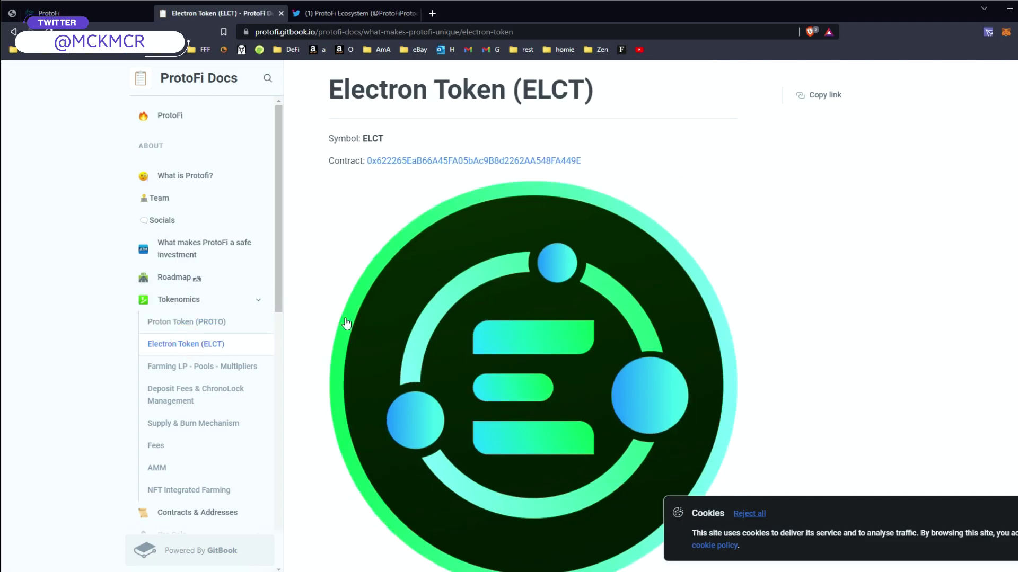
scroll(346, 323, "down", 7)
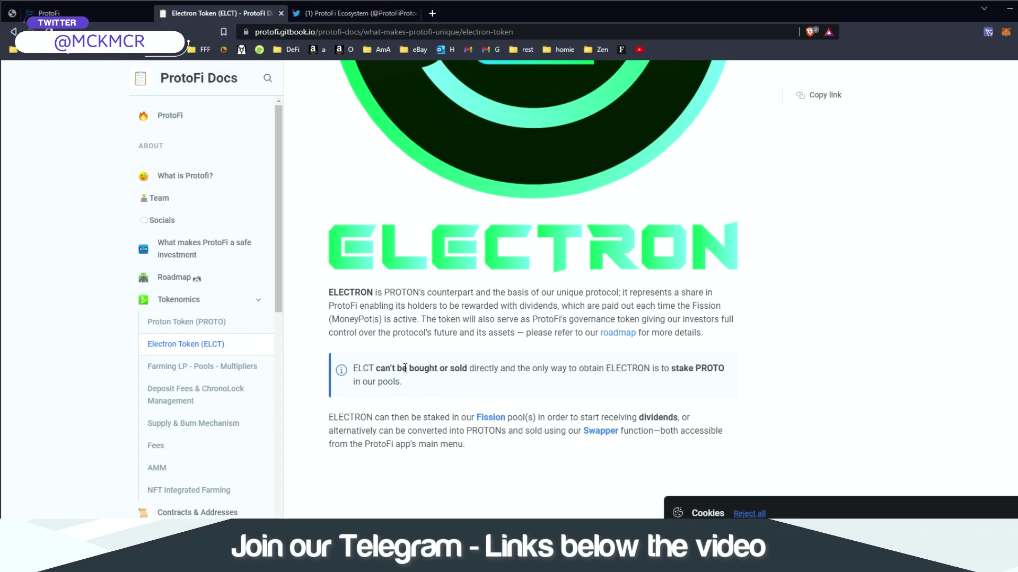
left_click_drag(380, 368, 729, 376)
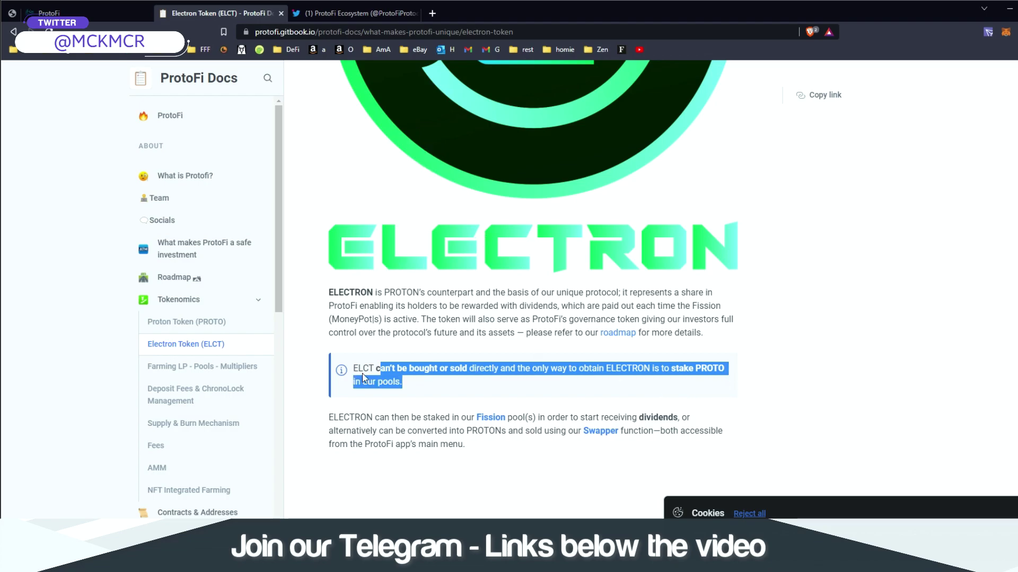
Open the docs Team page and read the co-founders' backgrounds
left_click(164, 199)
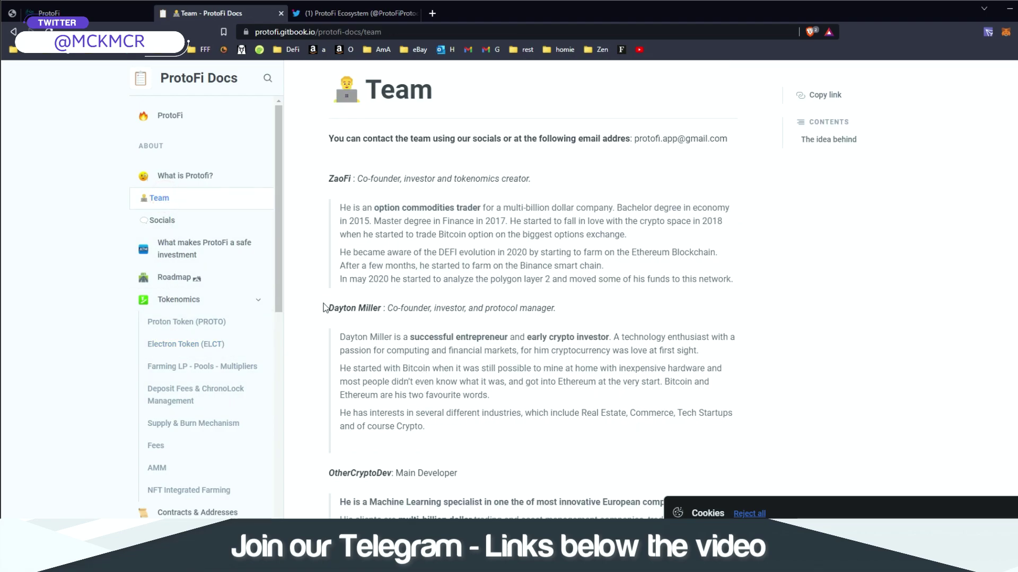
left_click_drag(364, 310, 375, 411)
left_click(376, 413)
scroll(378, 416, "down", 3)
scroll(360, 233, "up", 1)
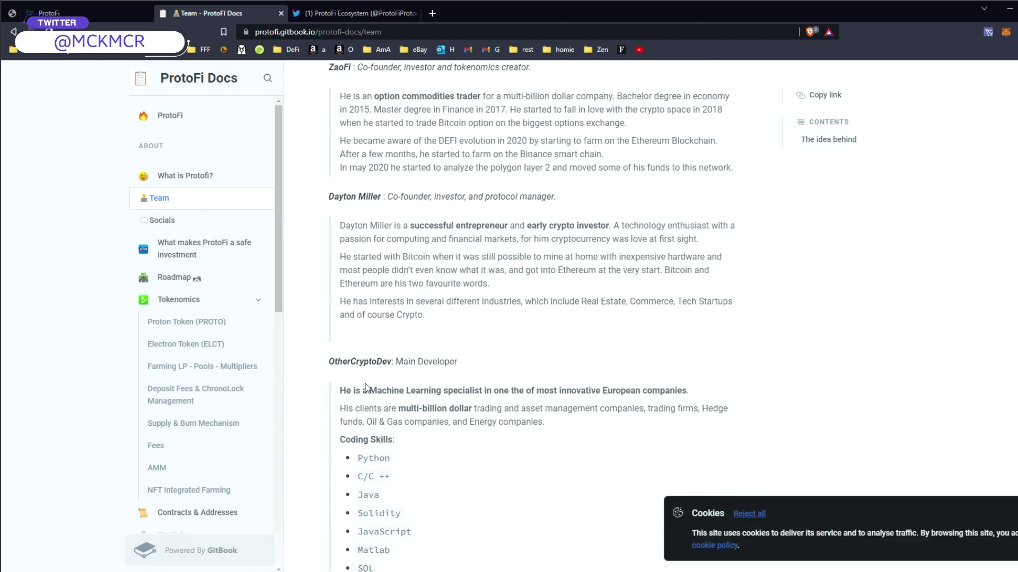
scroll(364, 387, "down", 4)
scroll(456, 369, "up", 6)
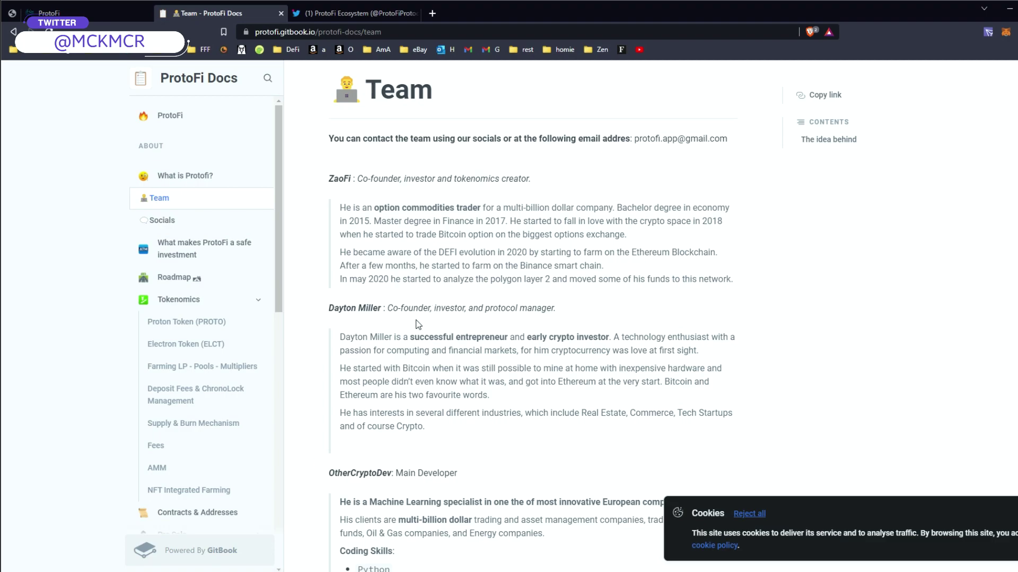
Finish the team bios and return to the ProtoFi Nucleus farms tab
mouse_move(276, 218)
left_mouse_down()
mouse_move(276, 352)
mouse_move(276, 204)
left_mouse_up()
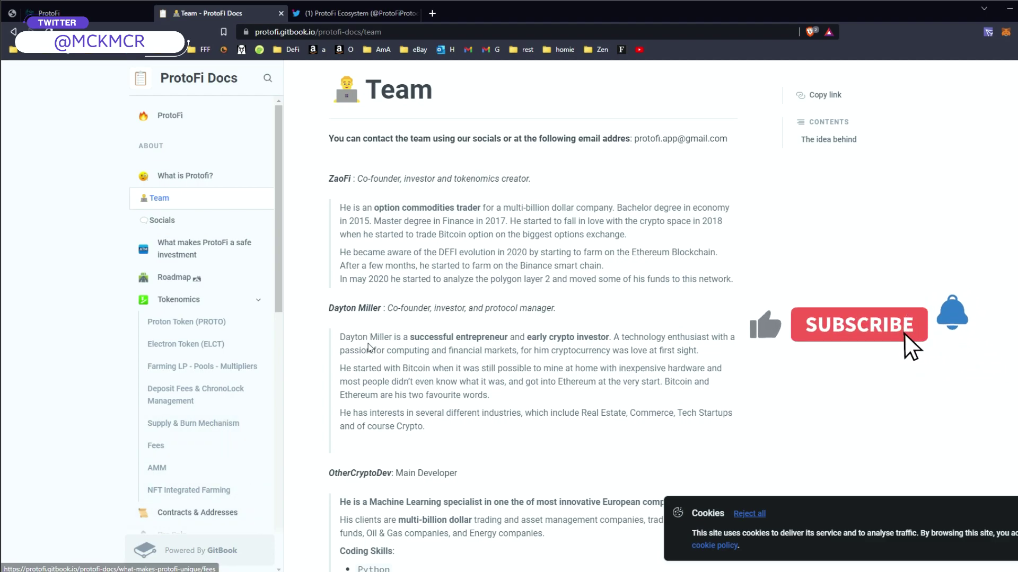
scroll(419, 365, "down", 2)
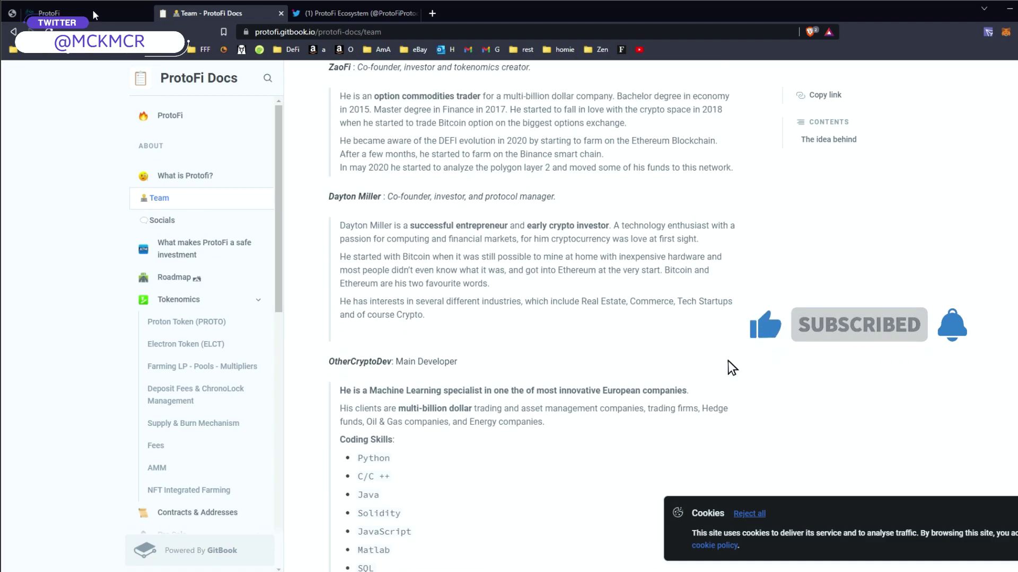
key("ctrl+shift+Tab")
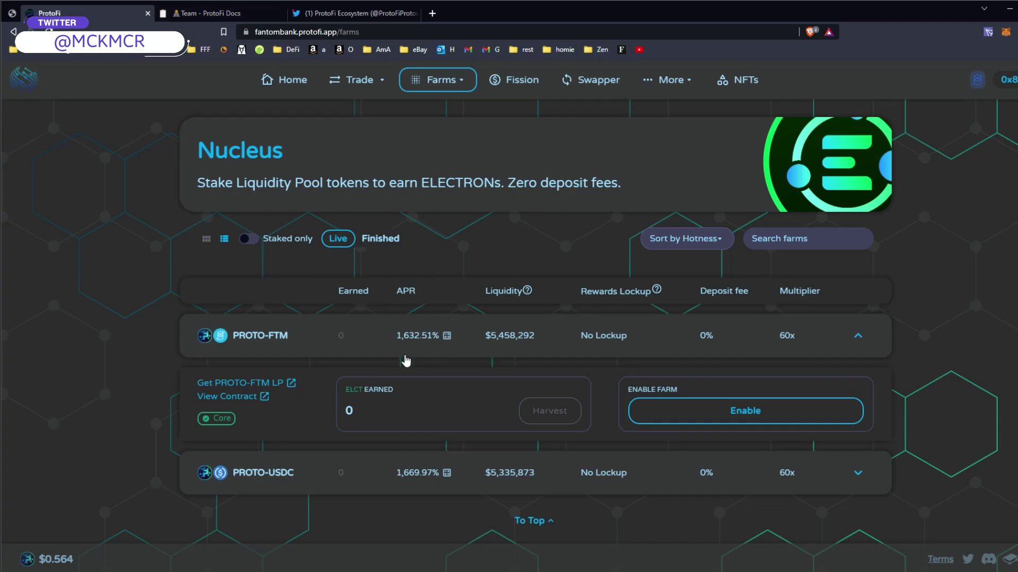
Check the PROTO-FTM farm's ROI estimates, then switch to ProtoFi Ecosystem's Twitter profile
left_click(447, 336)
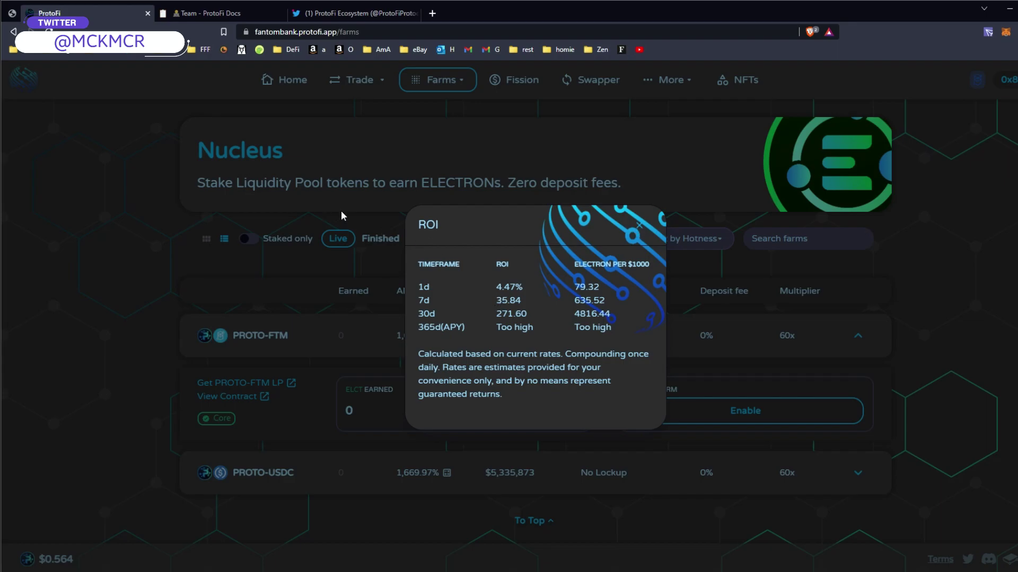
left_click(639, 225)
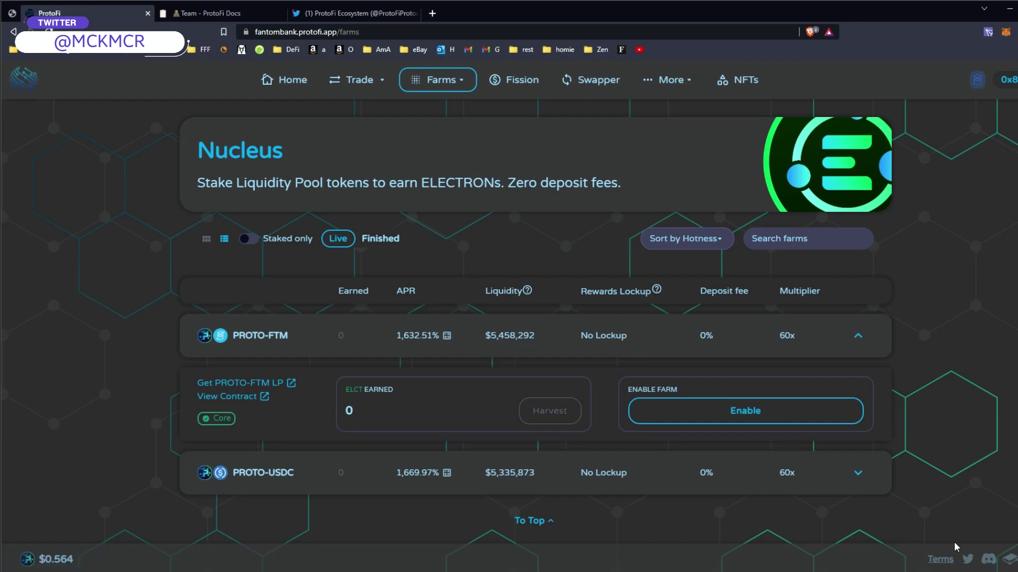
left_click(338, 14)
Follow the ProtoFi Ecosystem account, then go back to the ProtoFi farms tab
left_click(638, 218)
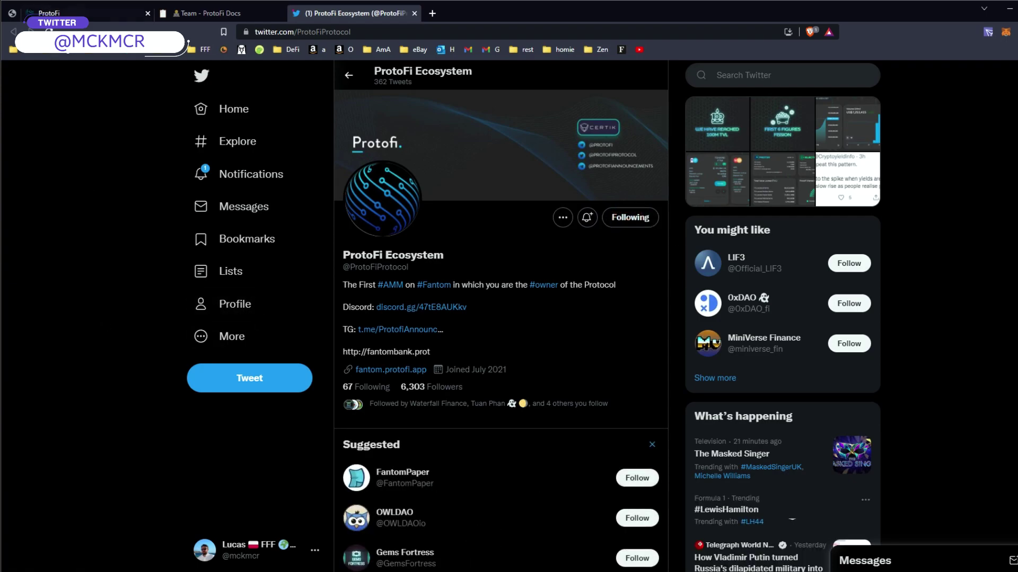
key("ctrl+1")
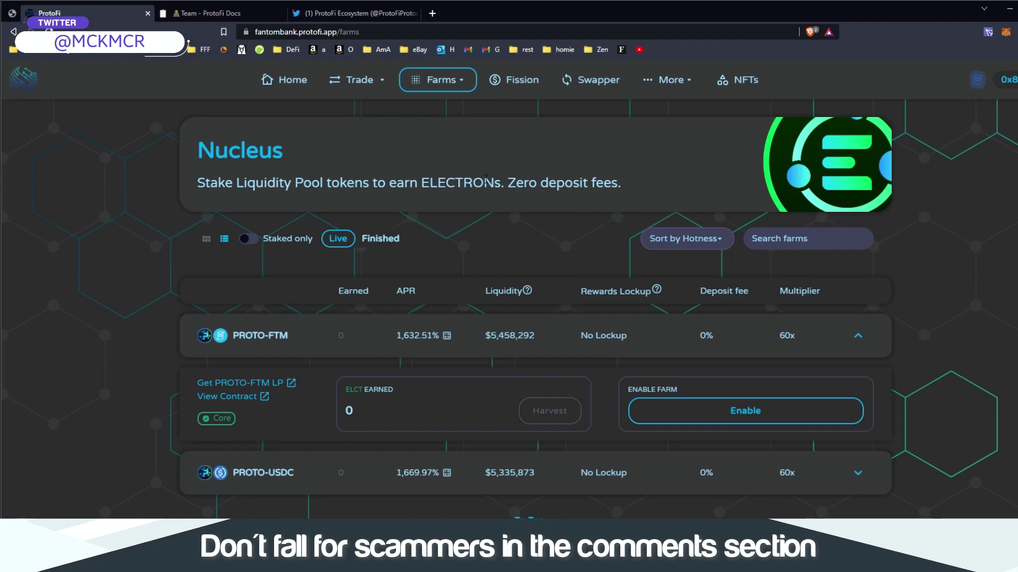
Open Nucleus farms and highlight the staking description about earning ELECTRONs
mouse_move(438, 81)
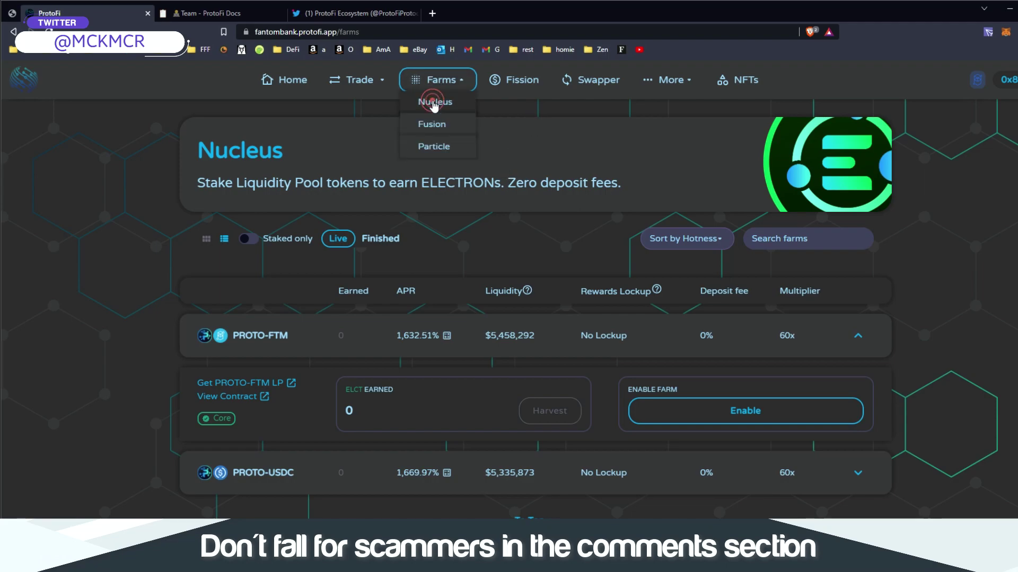
left_click(442, 101)
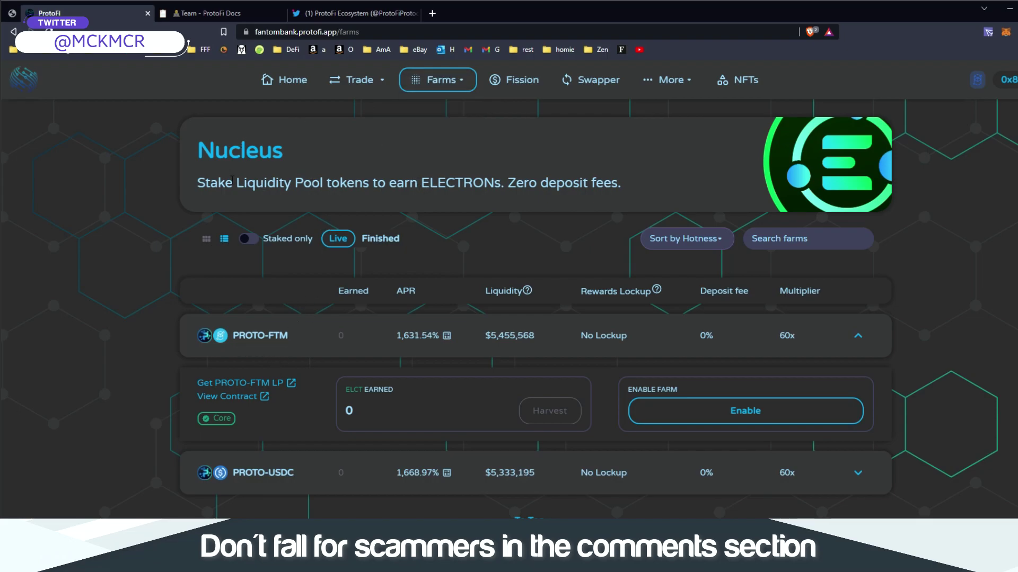
left_click_drag(198, 183, 332, 183)
left_click_drag(421, 183, 494, 184)
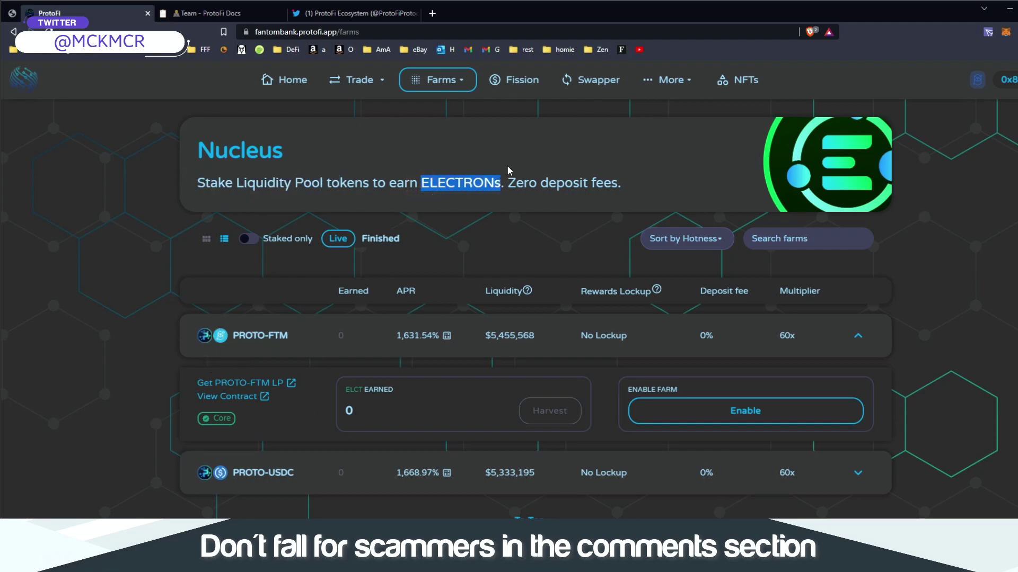
Open the Fission page and read the DAI Yield card's Currently distributing rewards note
mouse_move(420, 144)
left_click(517, 80)
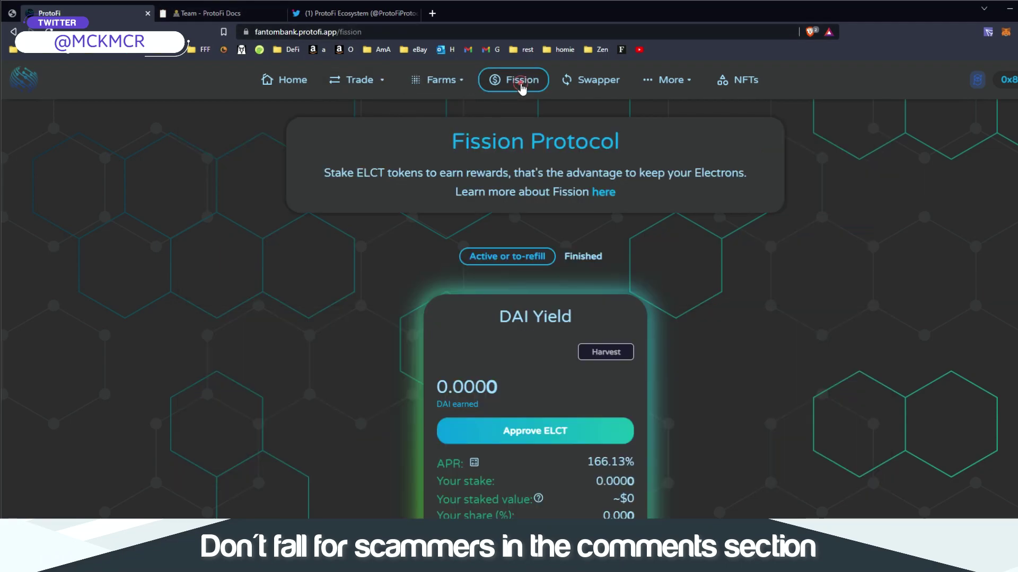
mouse_move(407, 150)
scroll(393, 415, "down", 2)
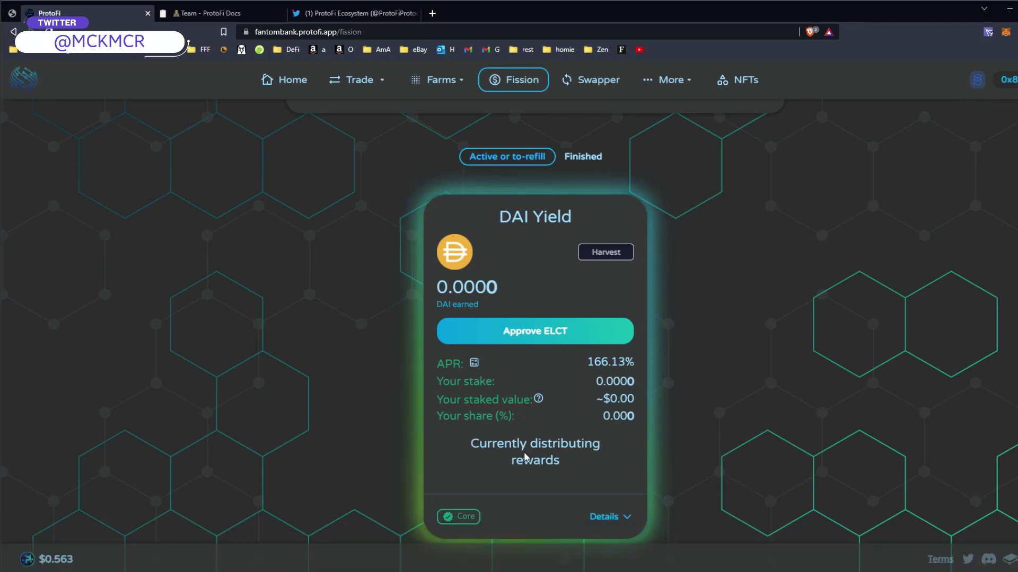
left_click_drag(467, 443, 574, 464)
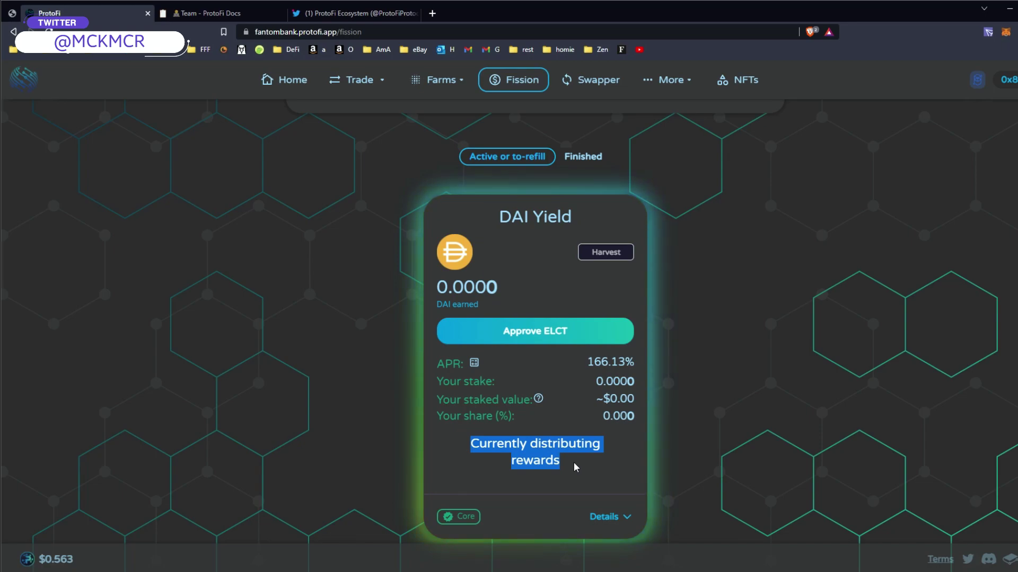
left_click(574, 462)
mouse_move(564, 465)
left_mouse_down()
mouse_move(469, 445)
mouse_move(560, 463)
left_mouse_up()
left_click(488, 448)
Expand the DAI Yield pool's staking details at 166.13% APR, then return to the Docs tab
left_click(607, 516)
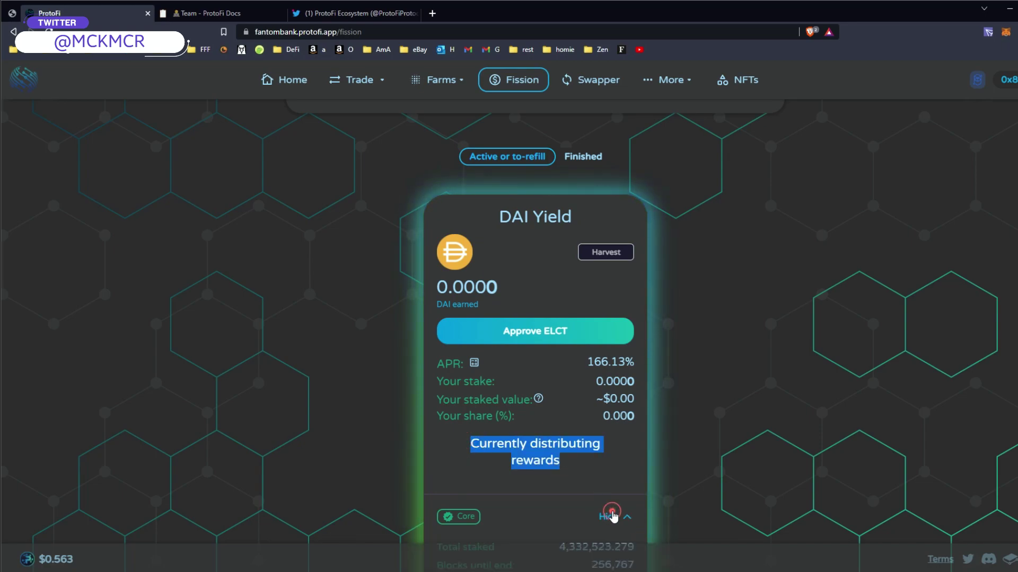
scroll(542, 498, "down", 2)
scroll(522, 516, "up", 4)
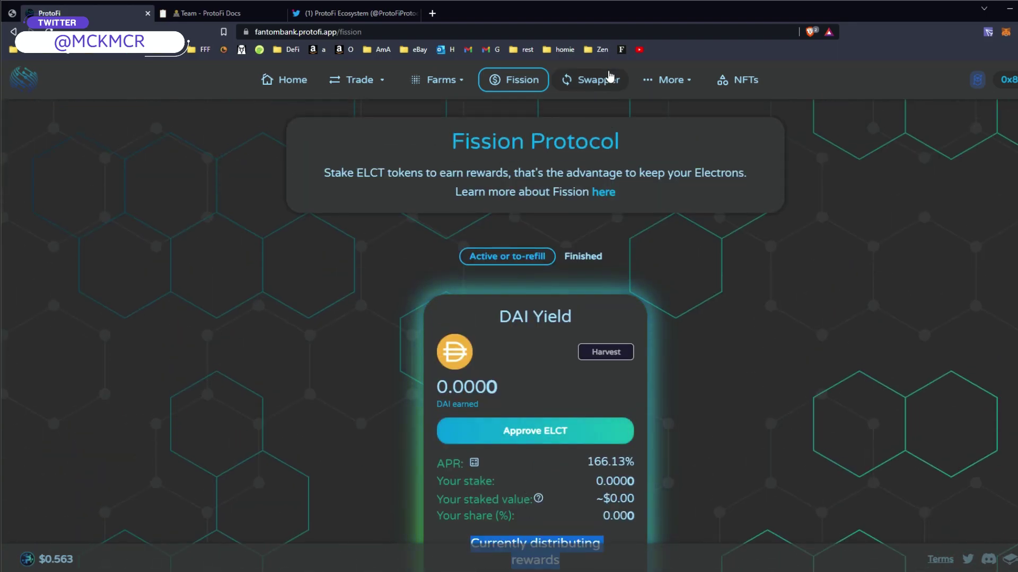
left_click(196, 16)
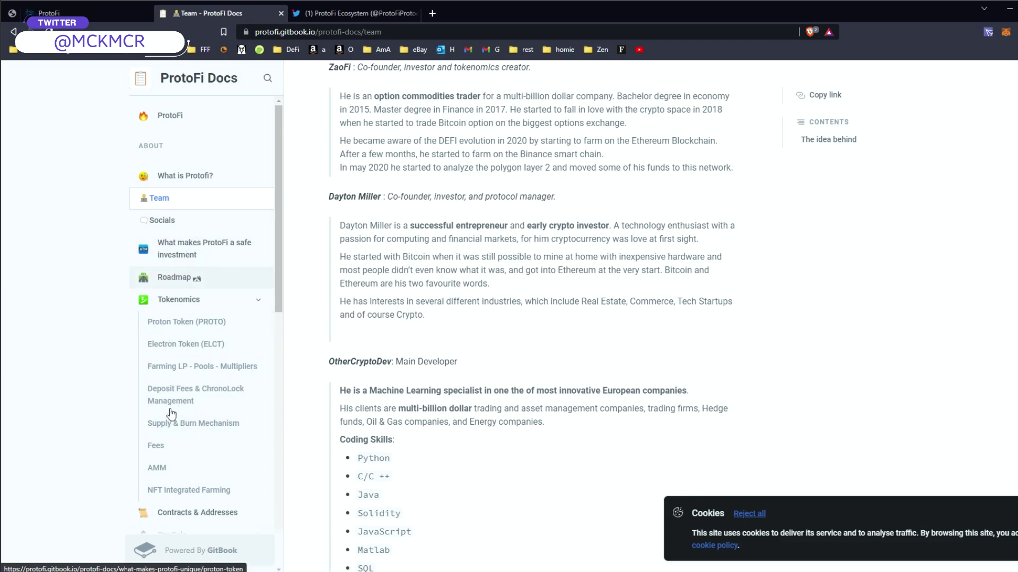
Open the Tokenomics Supply & Burn Mechanism page on PROTO and ELCT burns
left_click(201, 423)
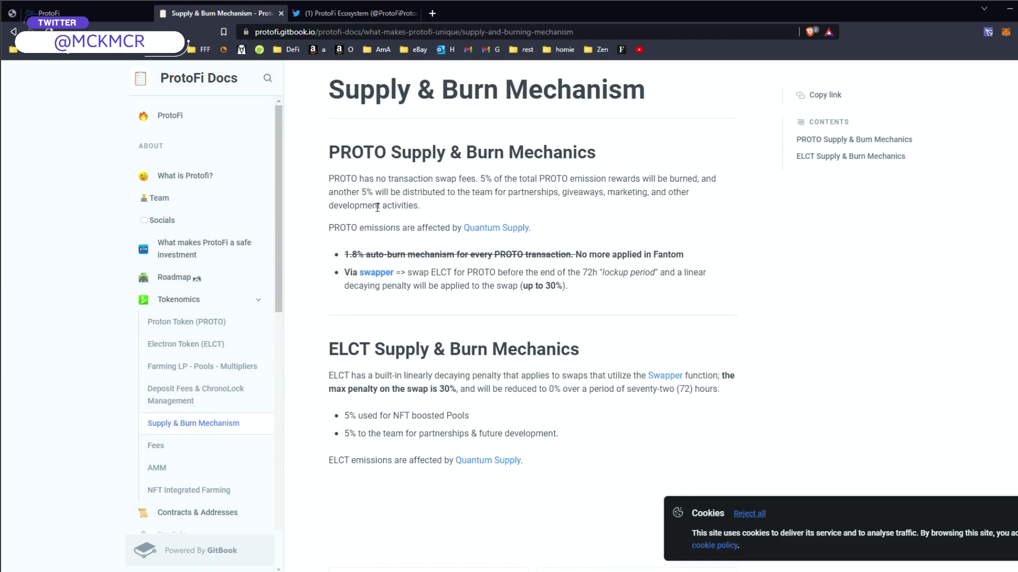
left_click(328, 175)
Return to the ProtoFi app and open the Fusion farms list
left_click(89, 16)
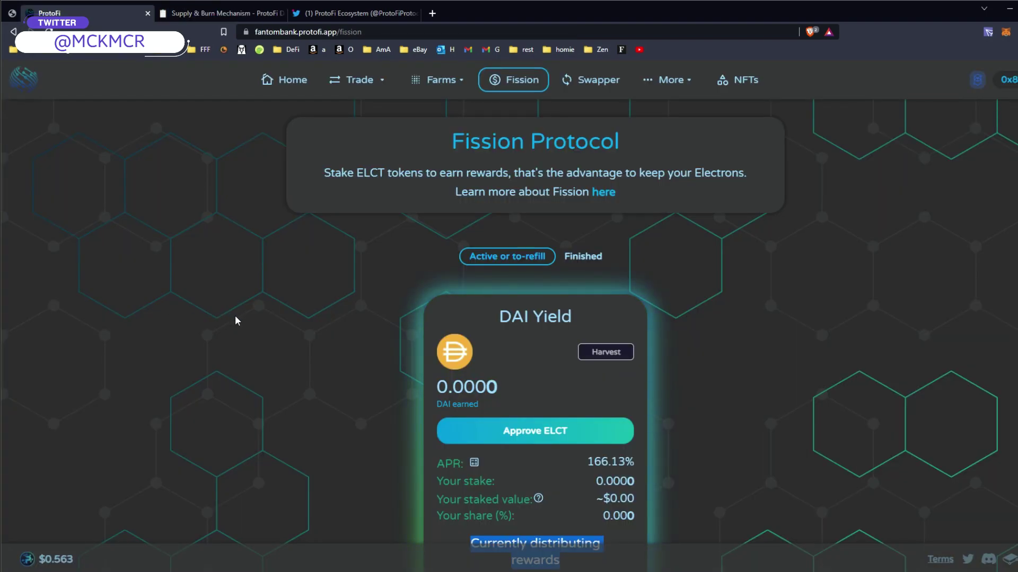
left_click(439, 80)
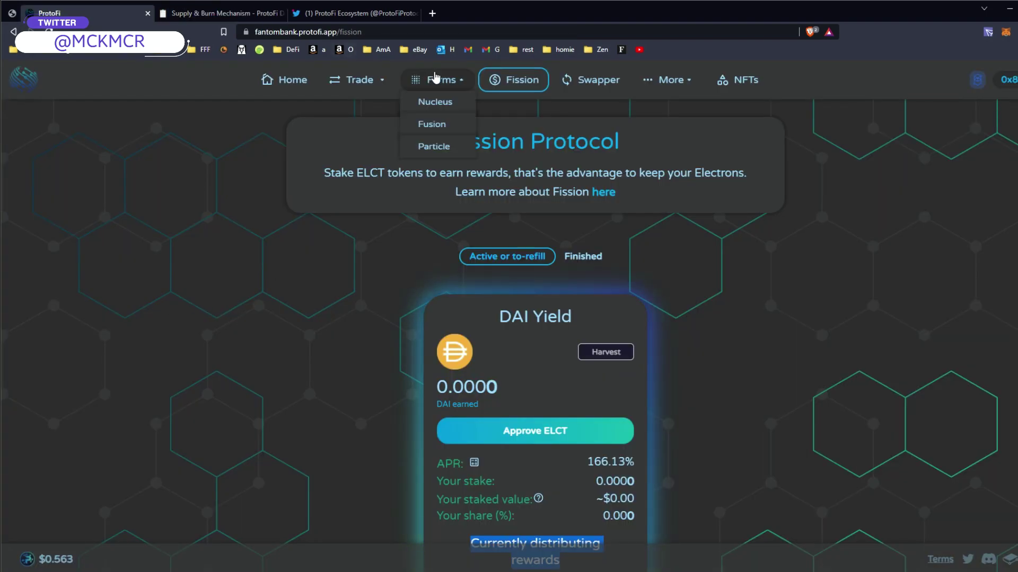
left_click(435, 126)
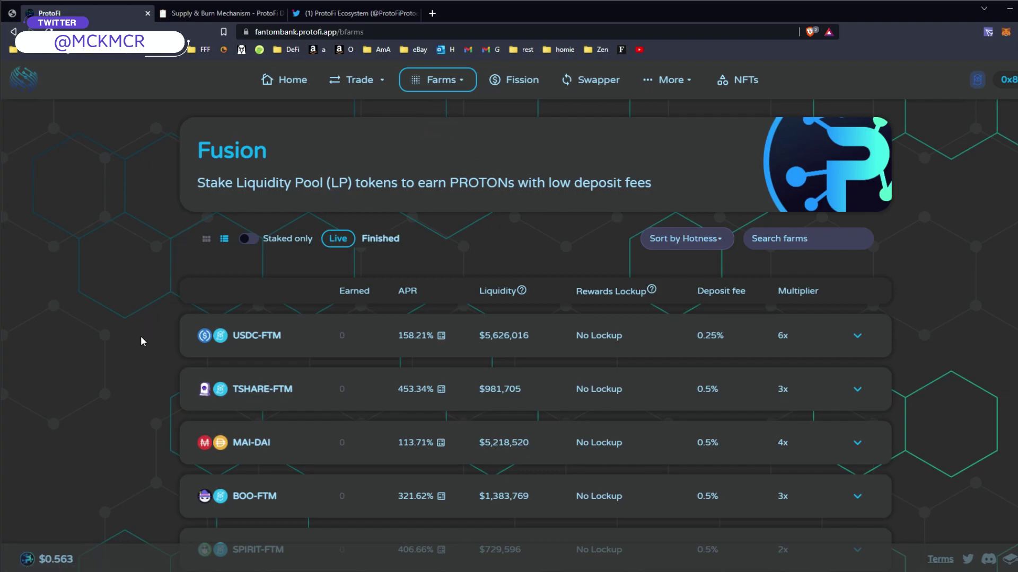
scroll(141, 339, "down", 3)
scroll(141, 339, "up", 3)
Reselect Fusion farms and read the Fusion farms description
left_click(442, 83)
left_click(431, 127)
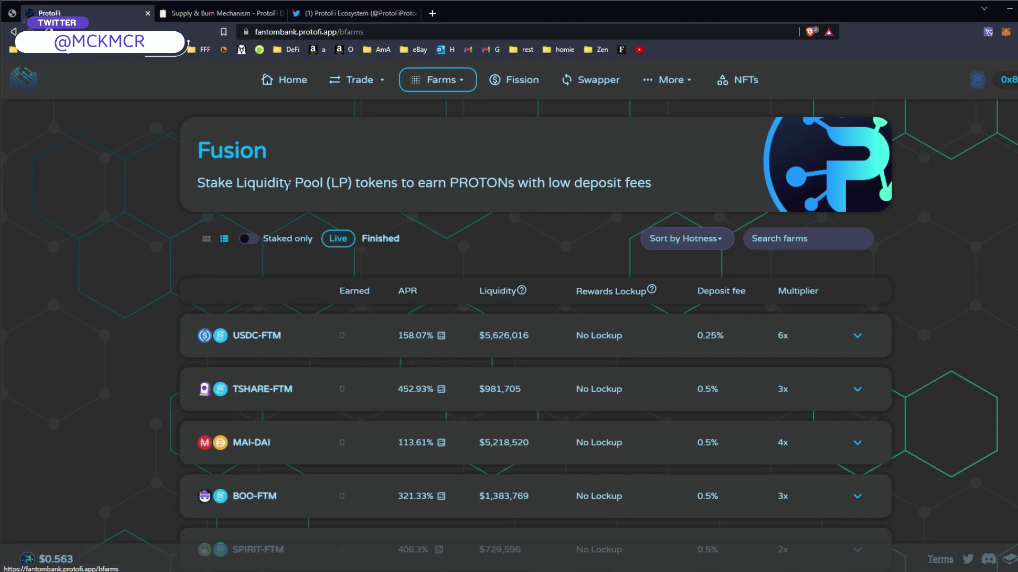
left_click_drag(198, 183, 653, 184)
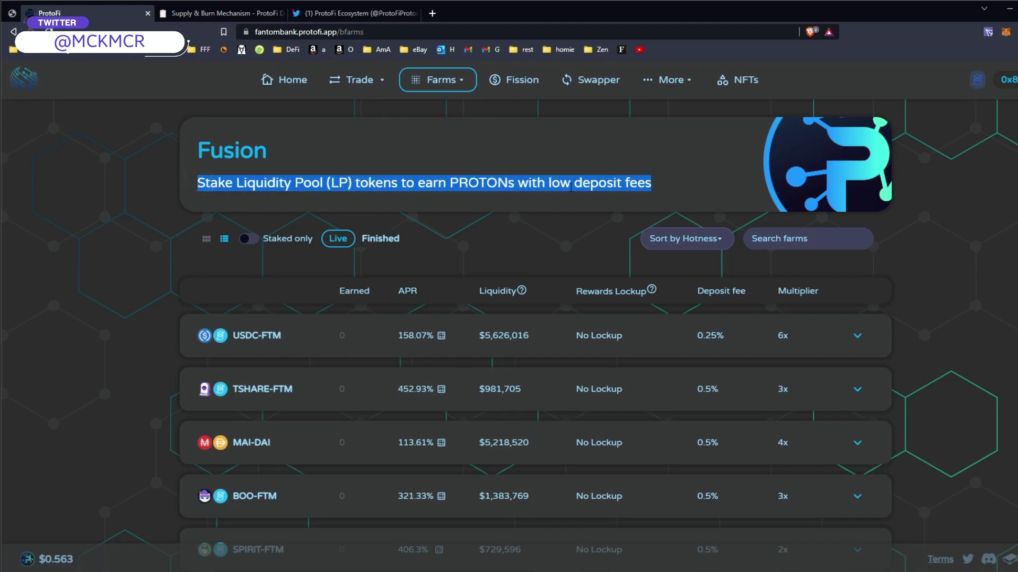
left_click(564, 188)
left_click_drag(406, 183, 690, 187)
Compare with the Nucleus farms' ELECTRONs description, then go back to Fusion farms
mouse_move(430, 85)
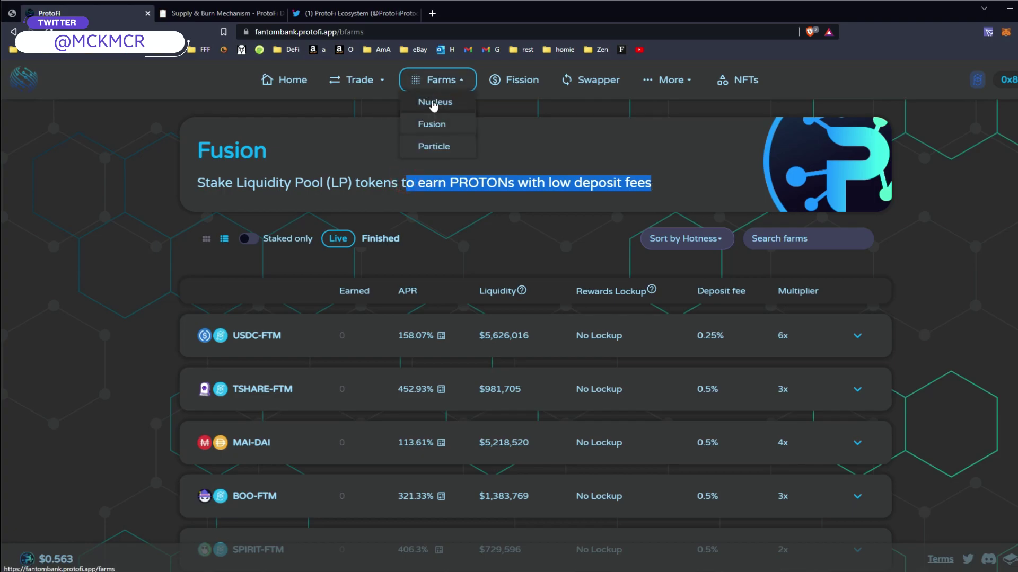
left_click(434, 103)
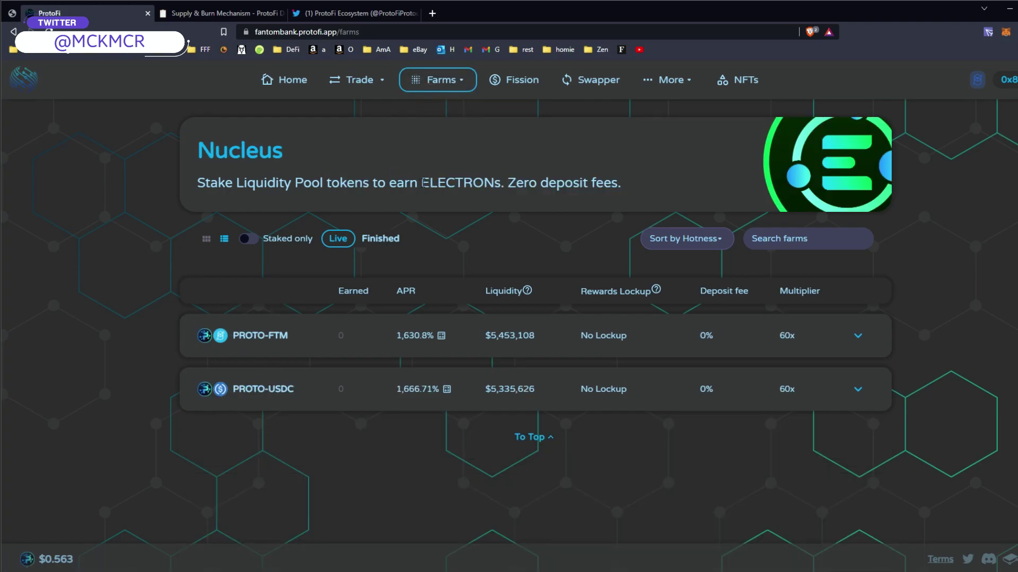
left_click_drag(424, 183, 515, 183)
mouse_move(438, 82)
left_click(442, 125)
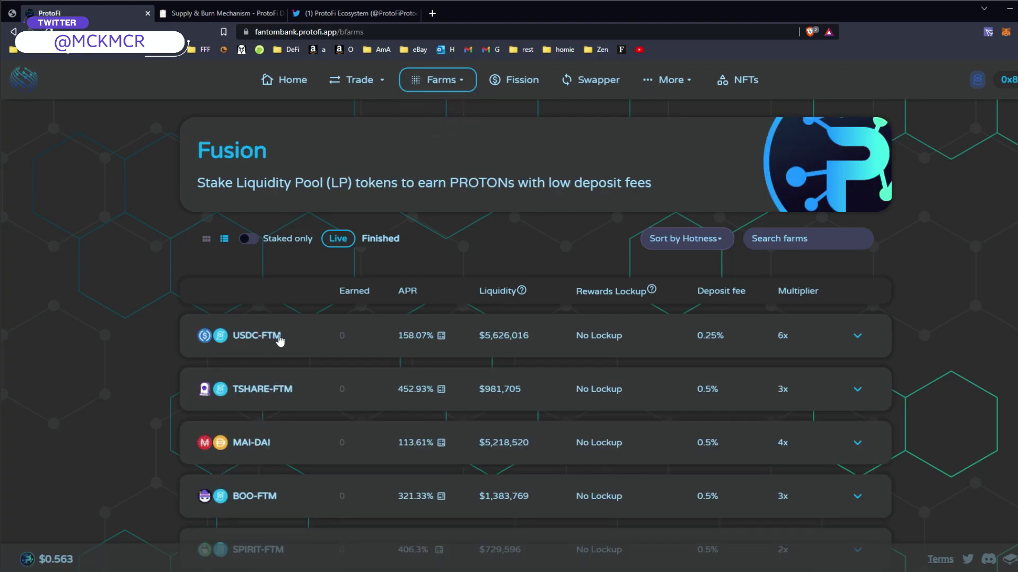
Look over the Particle single-token farms and expand the PROTO farm, then open the ELECTRON-for-PROTON Swapper
mouse_move(438, 81)
left_click(439, 153)
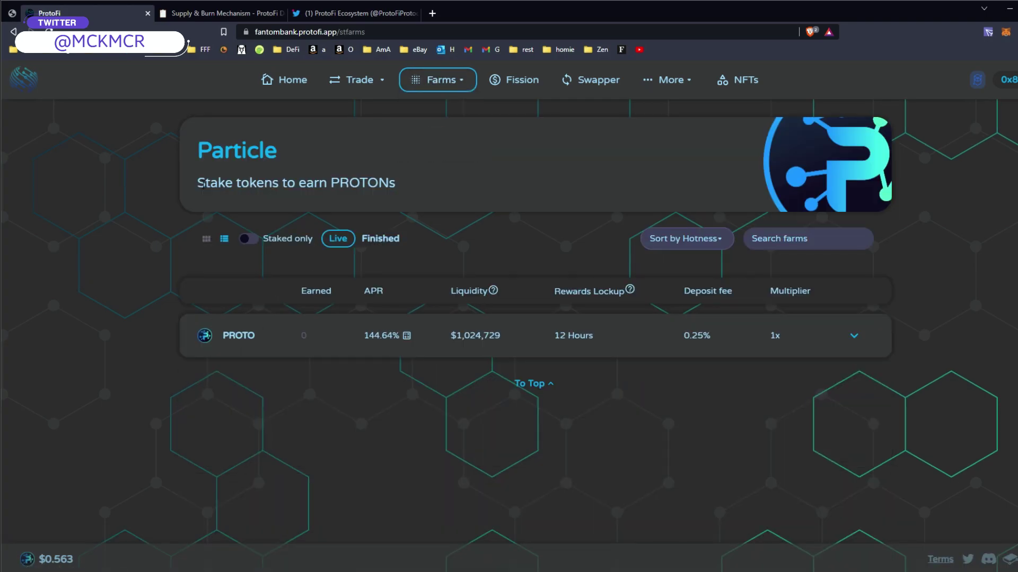
left_click_drag(202, 184, 390, 184)
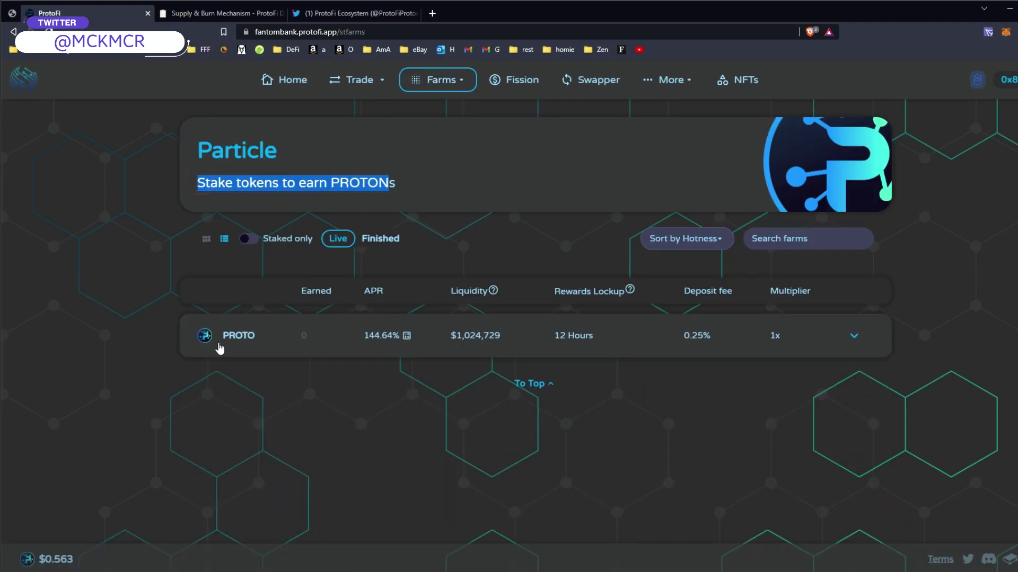
left_click(240, 344)
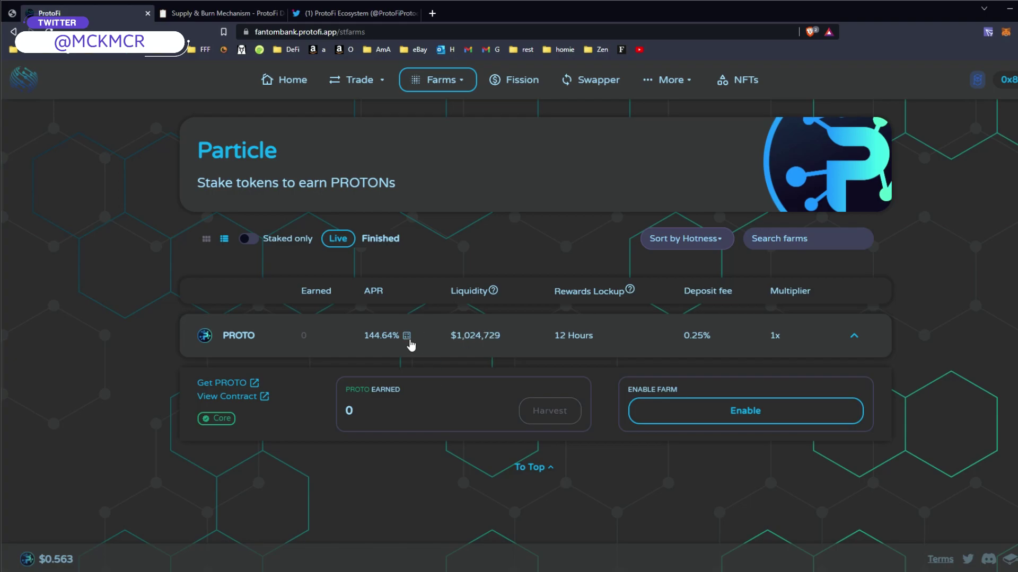
left_click(593, 83)
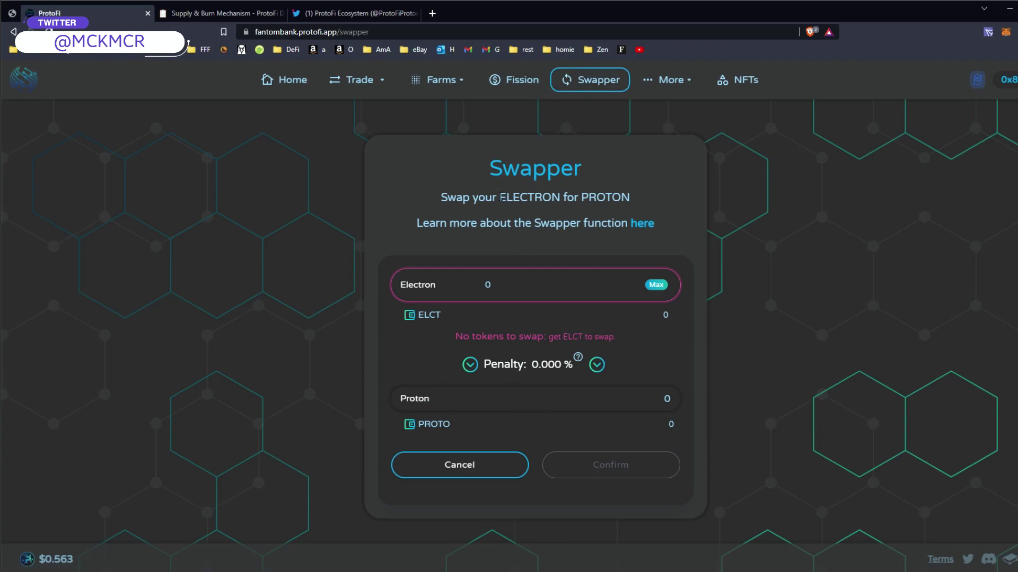
Highlight 'ELECTRON for PROTON' on the Swapper, then open Trade > Exchange
left_click_drag(499, 197, 635, 205)
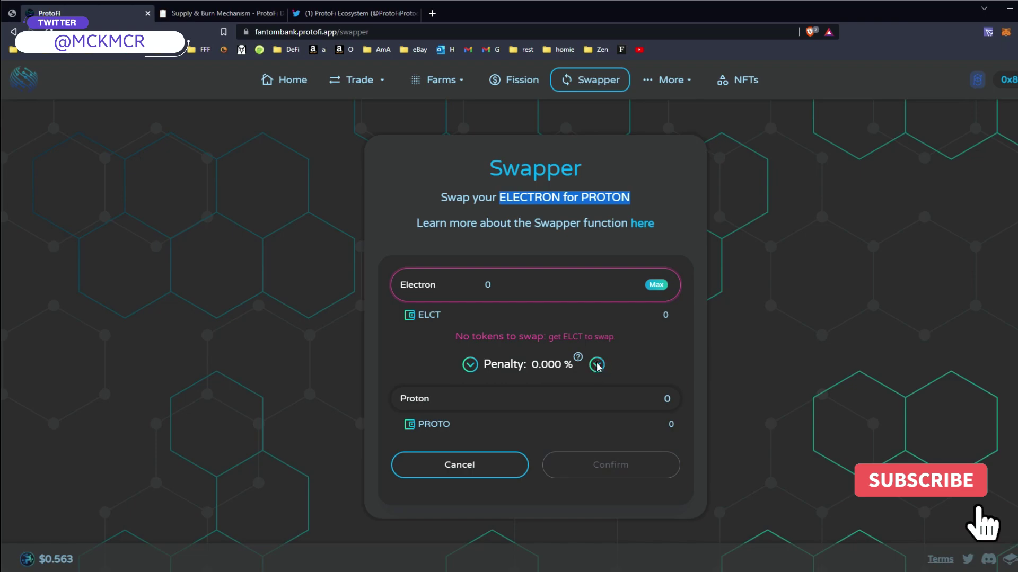
mouse_move(597, 363)
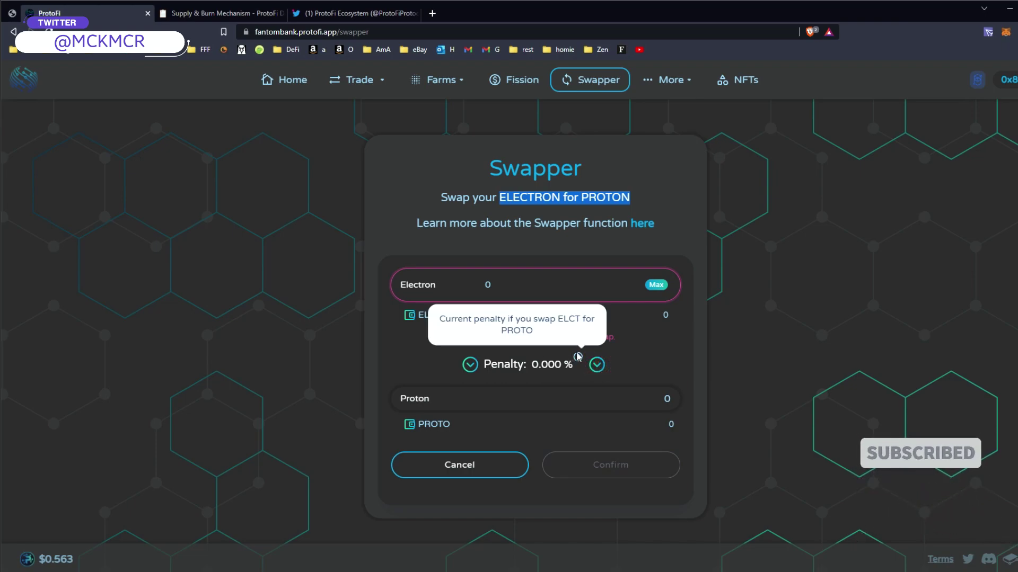
mouse_move(360, 84)
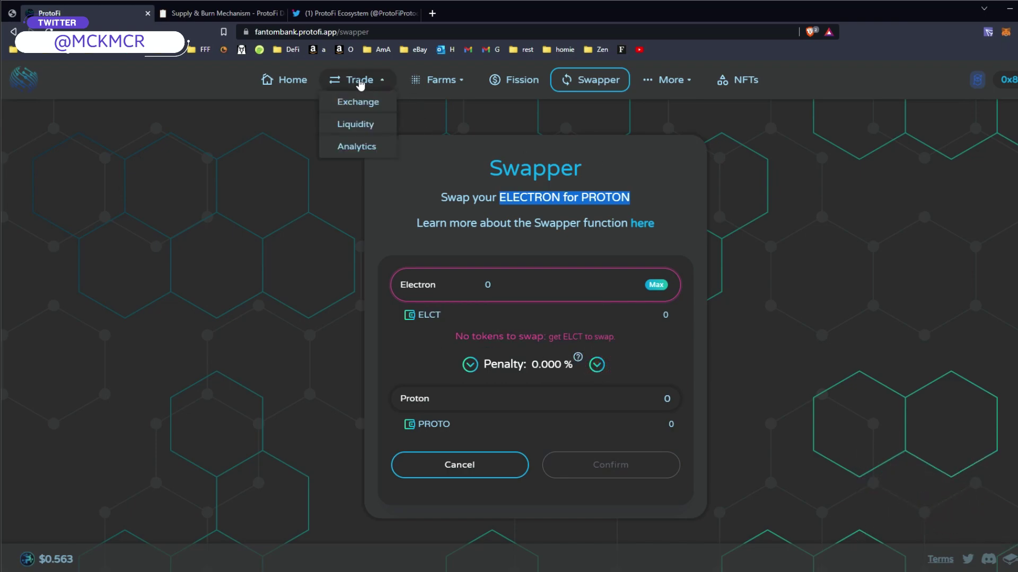
left_click(357, 102)
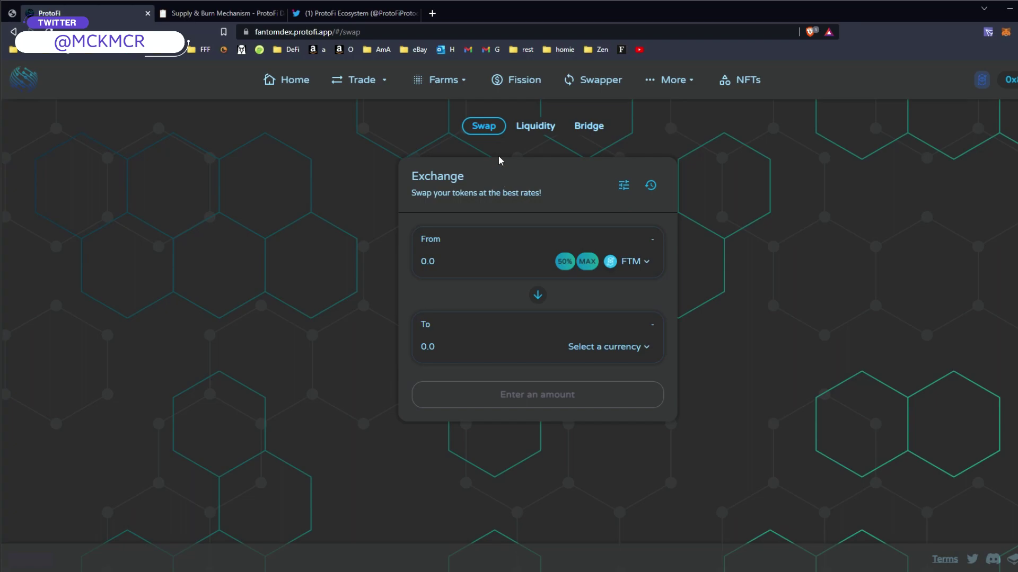
Return to the home dashboard and scroll through the TVL, Electron burned and market-cap figures
left_click(291, 83)
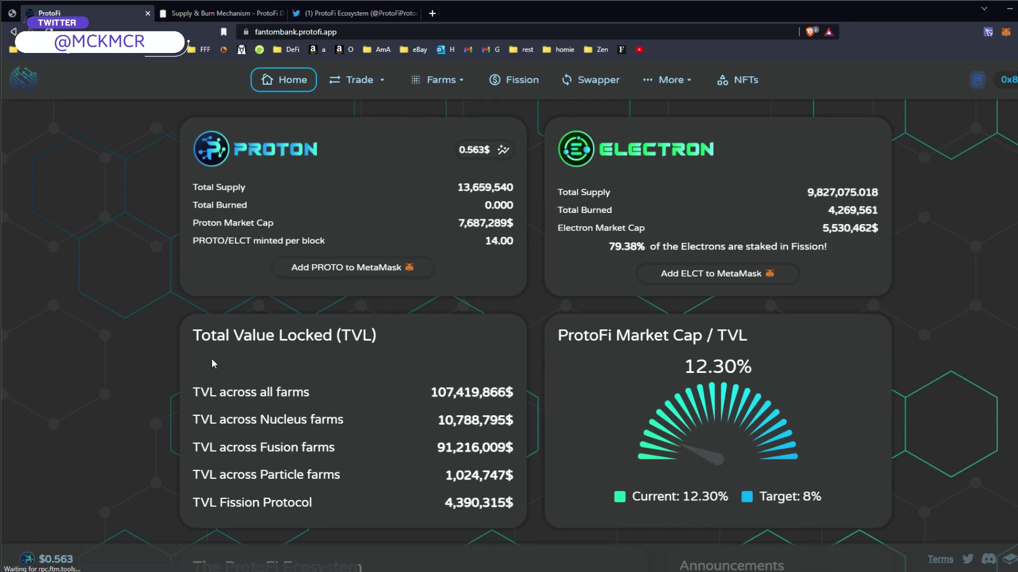
scroll(211, 359, "down", 5)
scroll(212, 360, "up", 2)
scroll(318, 424, "down", 3)
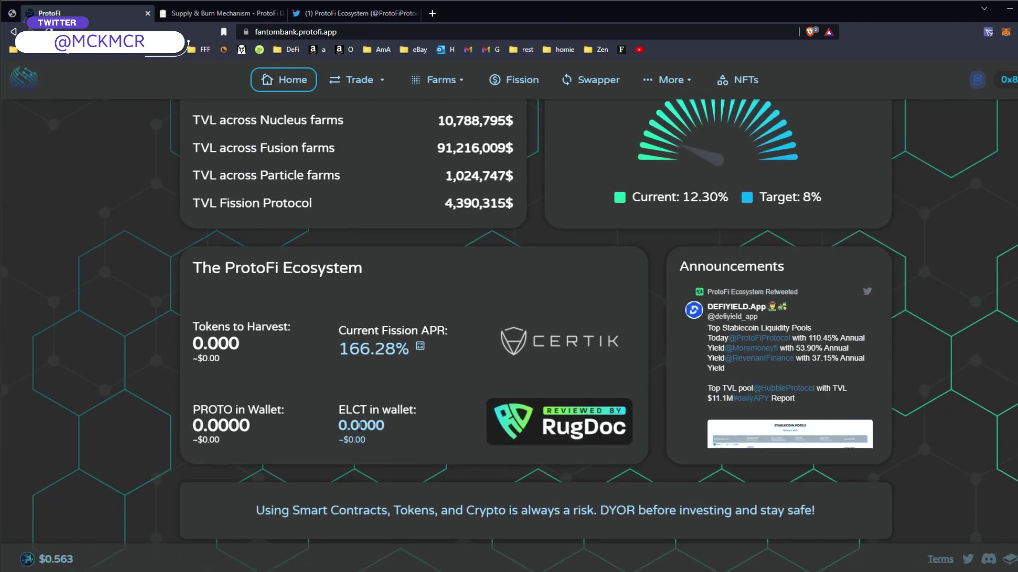
scroll(300, 423, "up", 2)
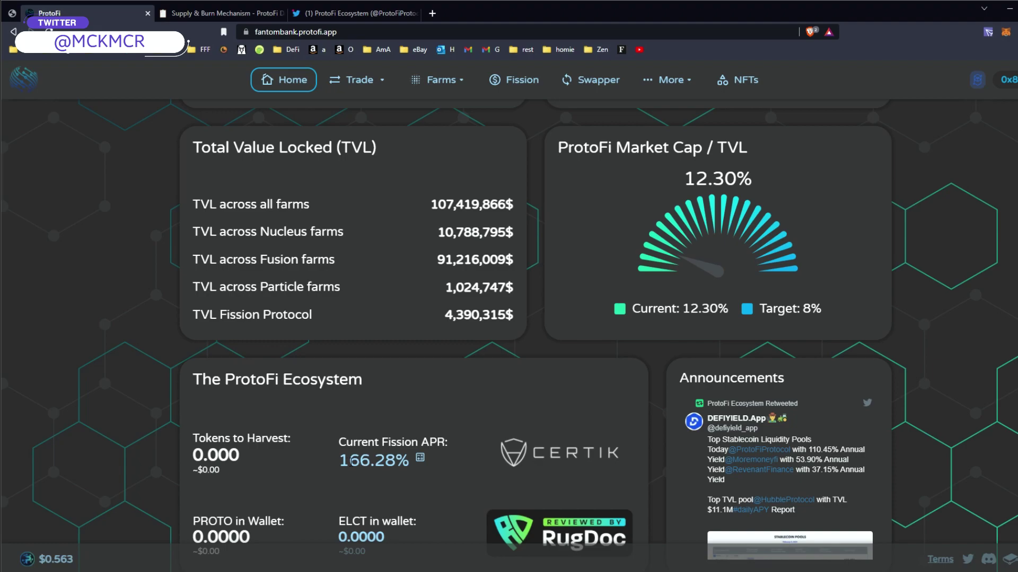
left_click_drag(349, 460, 410, 461)
scroll(415, 472, "up", 2)
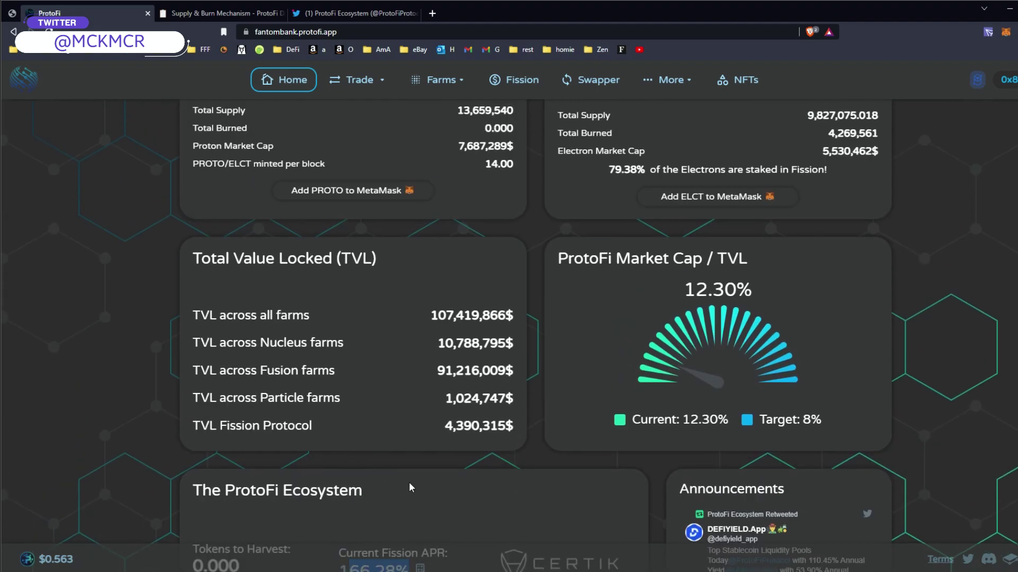
scroll(573, 363, "down", 4)
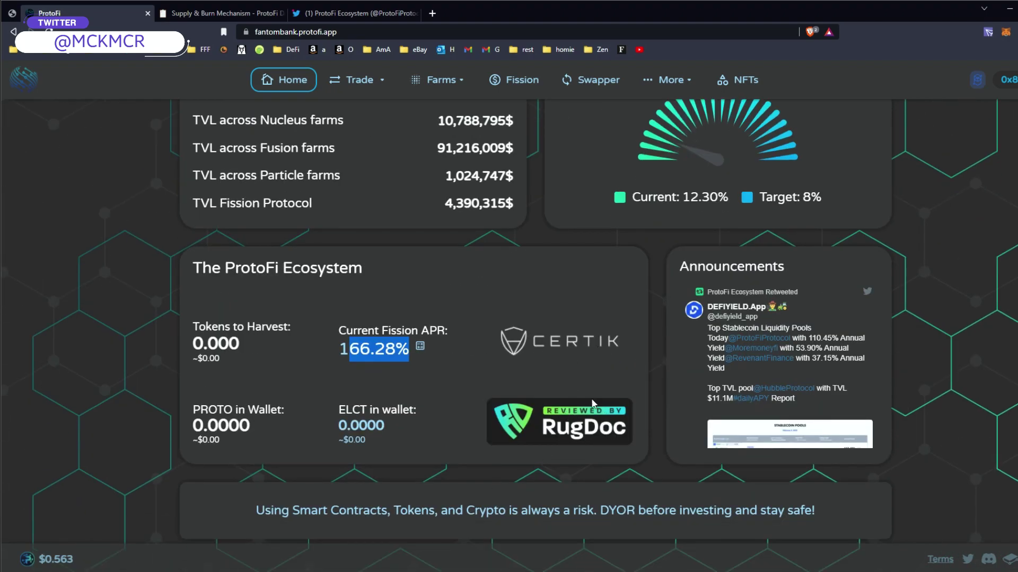
scroll(489, 437, "up", 3)
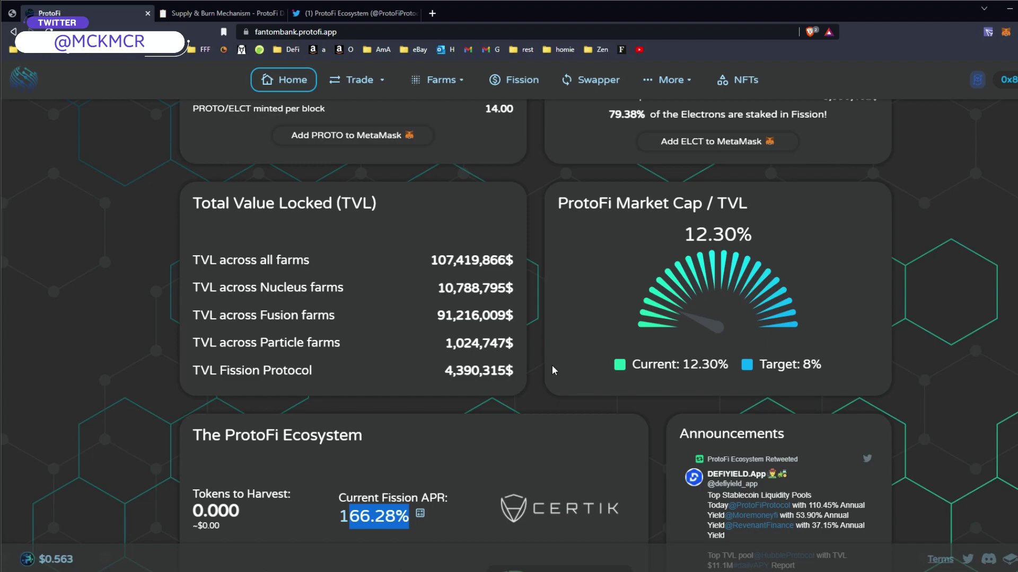
scroll(552, 370, "up", 2)
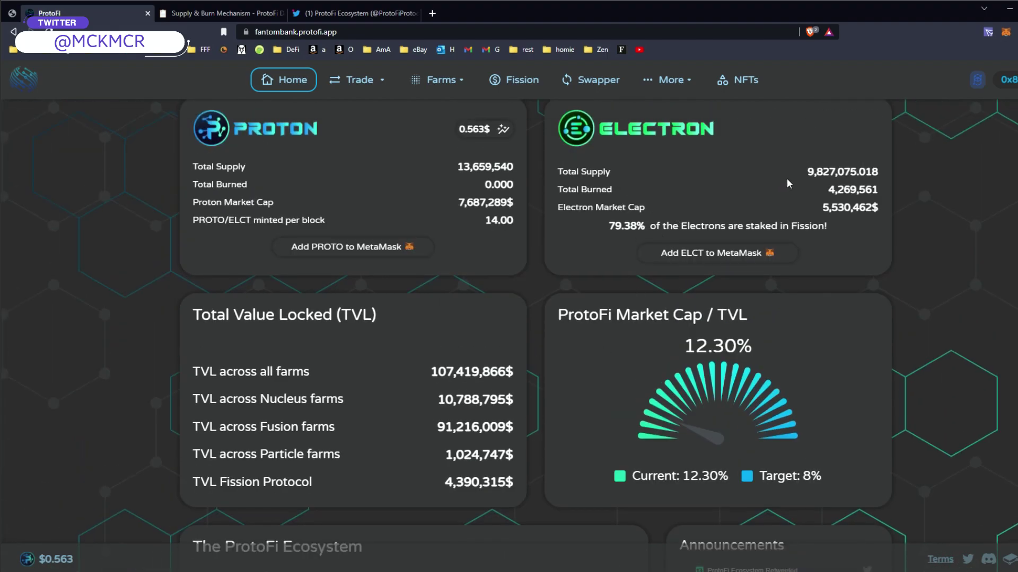
mouse_move(557, 187)
left_mouse_down()
mouse_move(848, 211)
mouse_move(853, 221)
left_mouse_up()
left_click(853, 222)
scroll(596, 392, "up", 1)
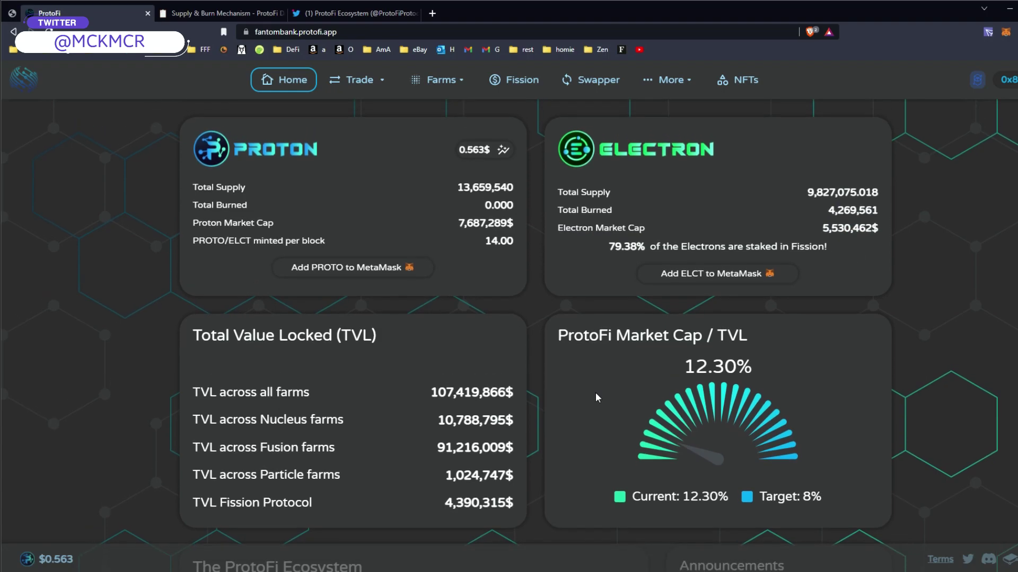
Open PROTO's DexScreener chart for PROTO/WFTM and switch it to 1h candles
left_click(477, 151)
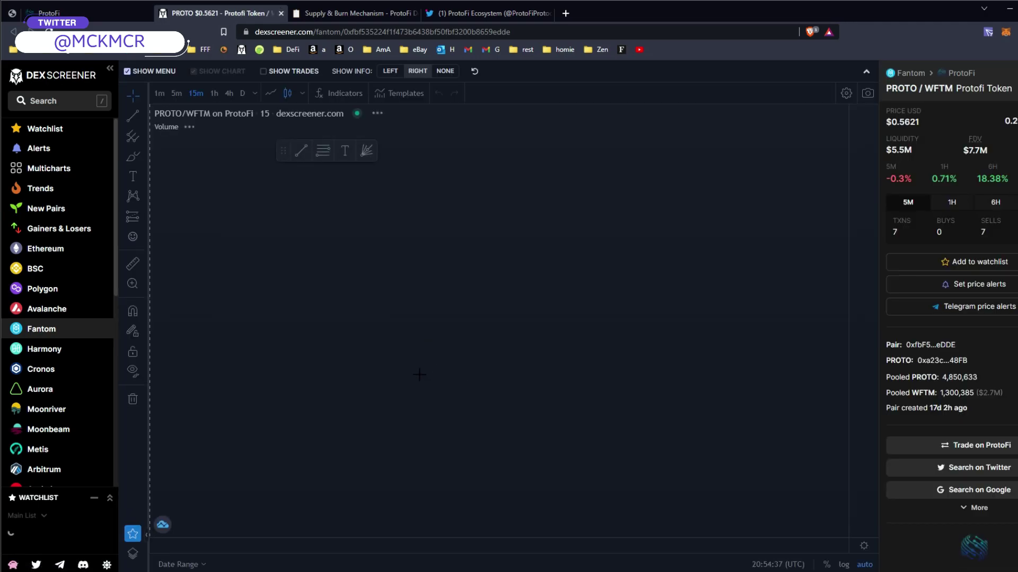
scroll(462, 434, "down", 4)
scroll(462, 434, "down", 5)
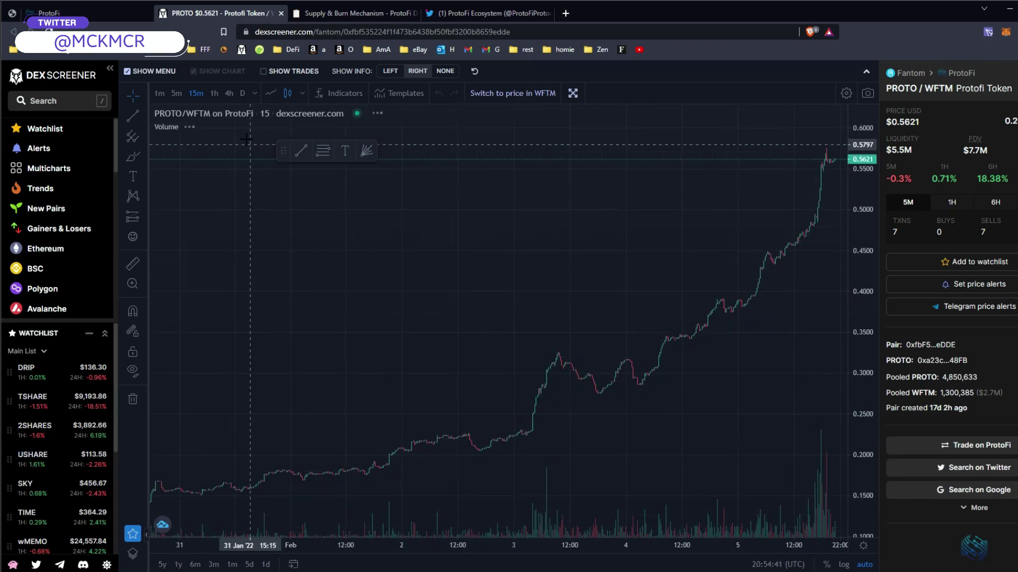
left_click(214, 93)
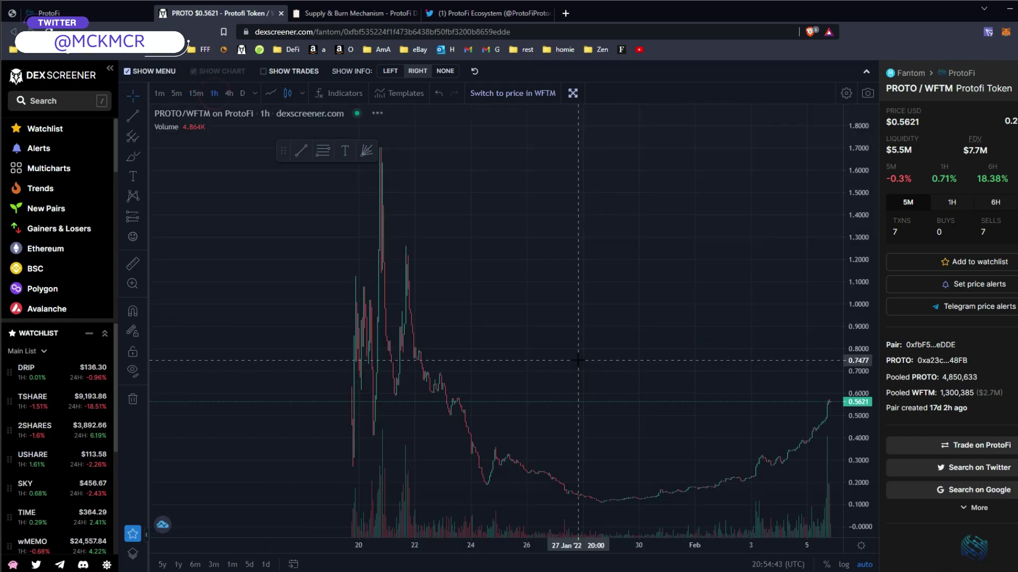
left_click(663, 335)
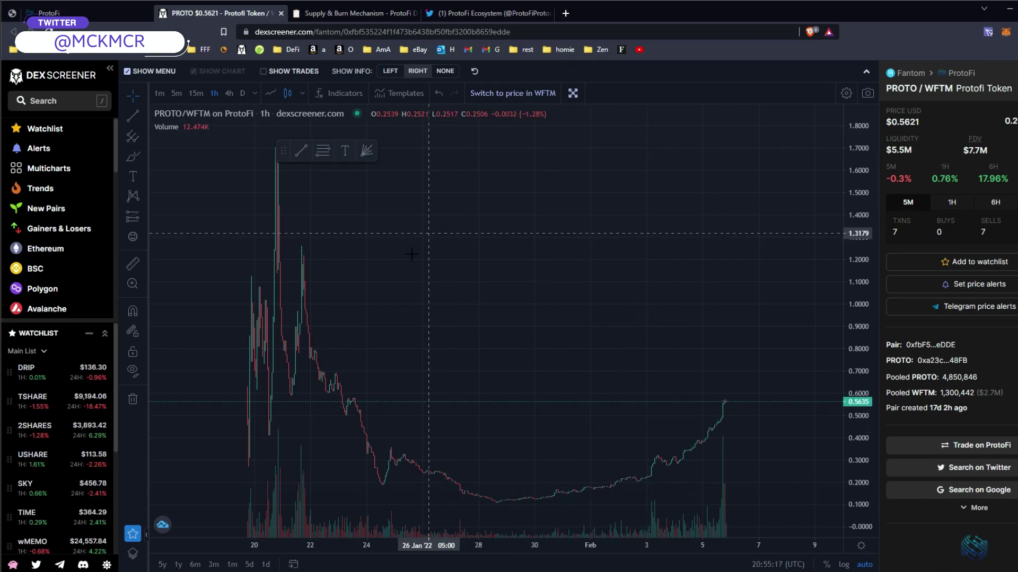
Measure the 267.57% PROTO price rise with the ruler, then return to the ProtoFi dashboard
left_click_drag(684, 265, 620, 268)
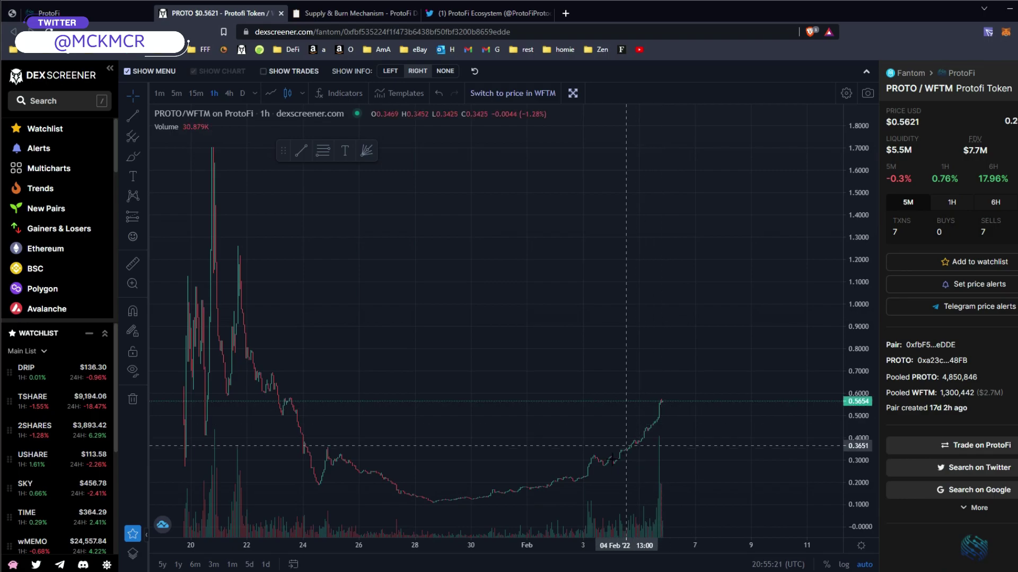
scroll(625, 446, "up", 5)
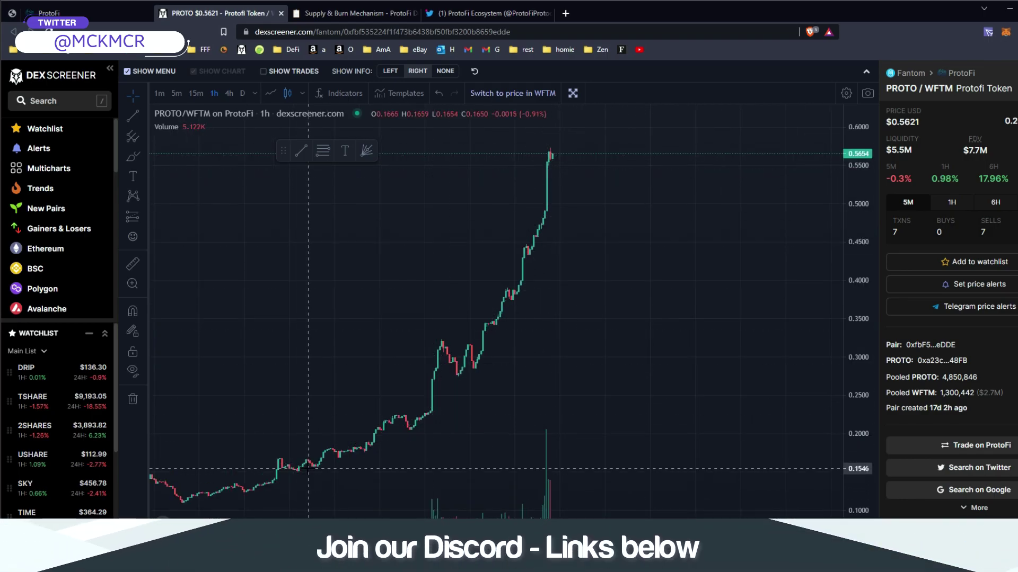
left_click(308, 468, "shift")
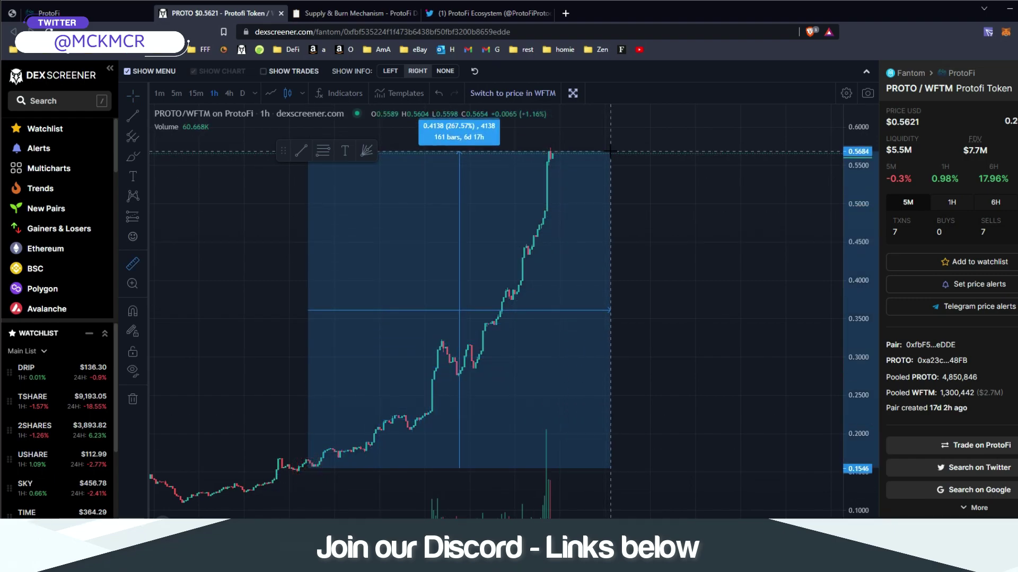
left_click(610, 151)
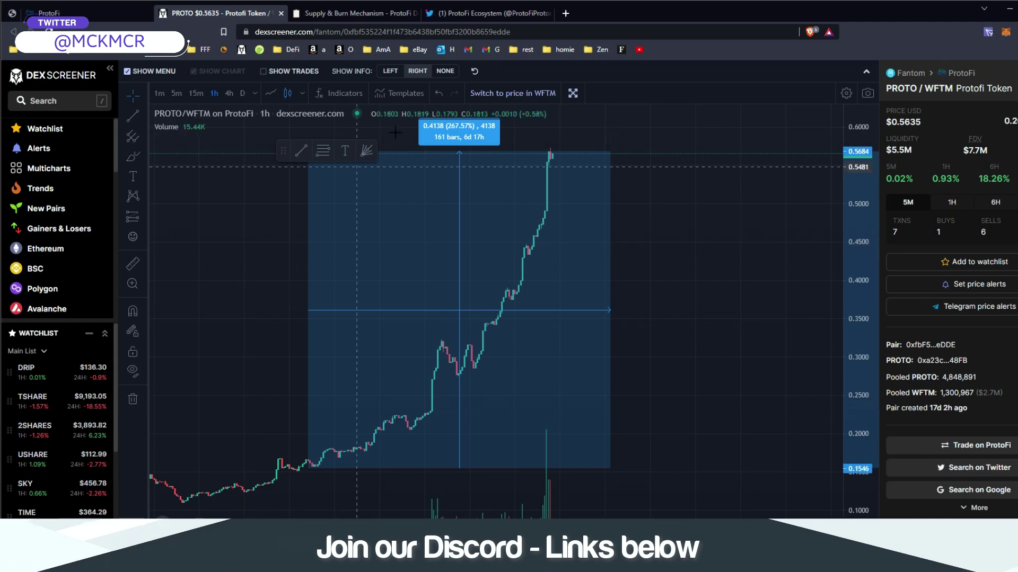
left_click(96, 13)
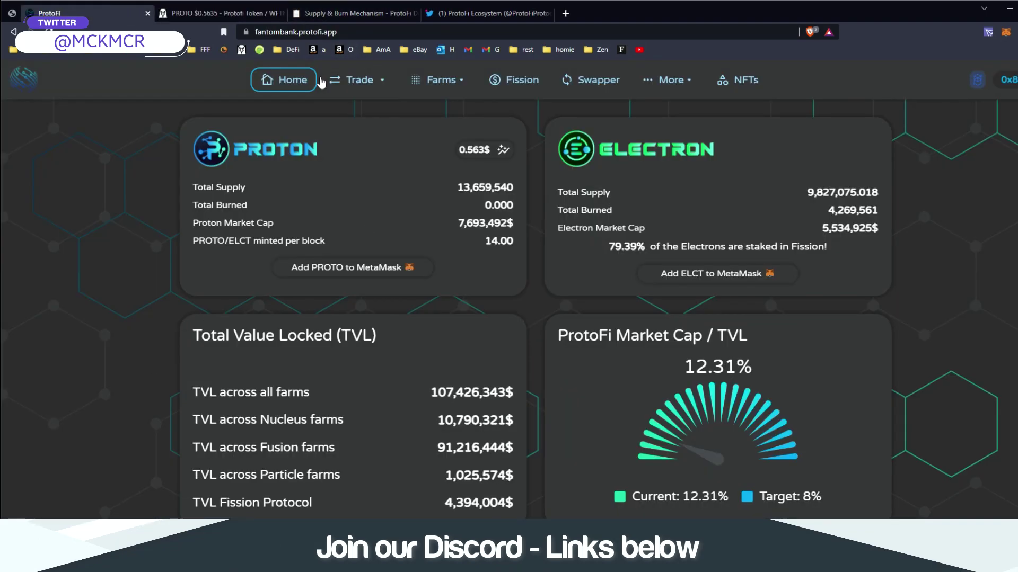
Open the Nucleus farms, enable PROTO-FTM, and confirm the approval in MetaMask
mouse_move(438, 82)
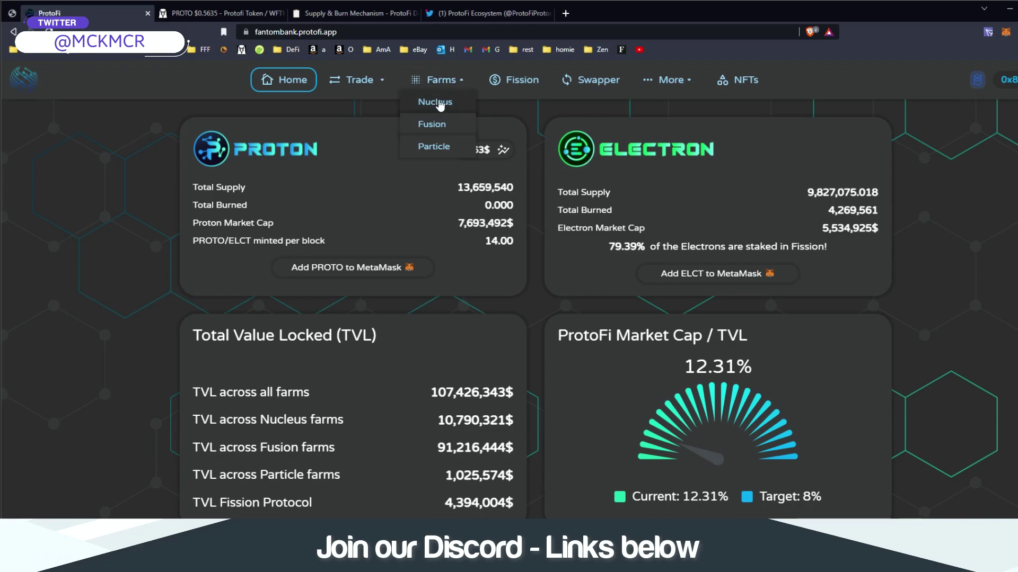
left_click(439, 103)
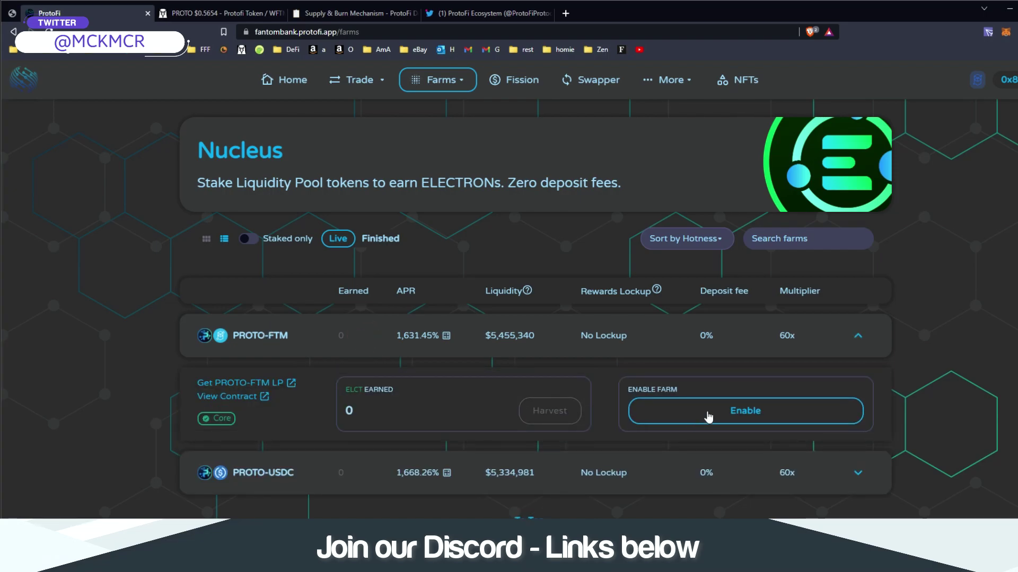
left_click(718, 418)
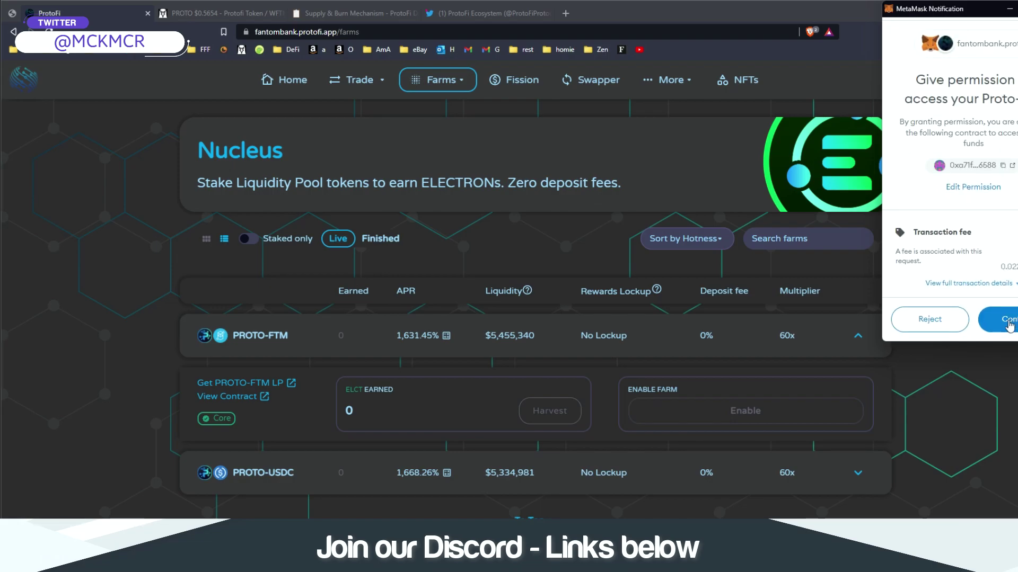
left_click(1007, 320)
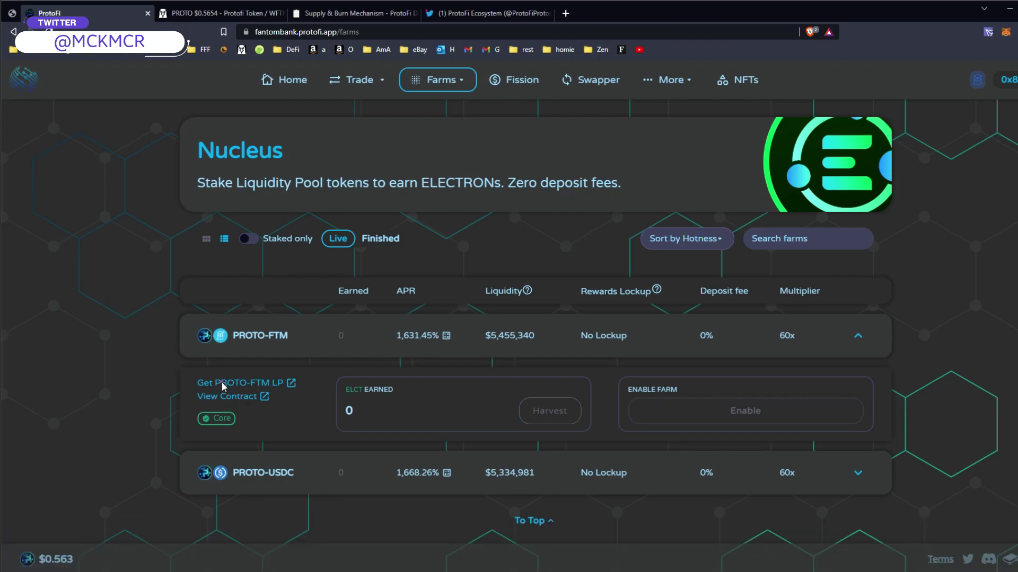
Open the Get PROTO-FTM LP page and check the token list, keeping FTM and PROTO as the pair
left_click(240, 384)
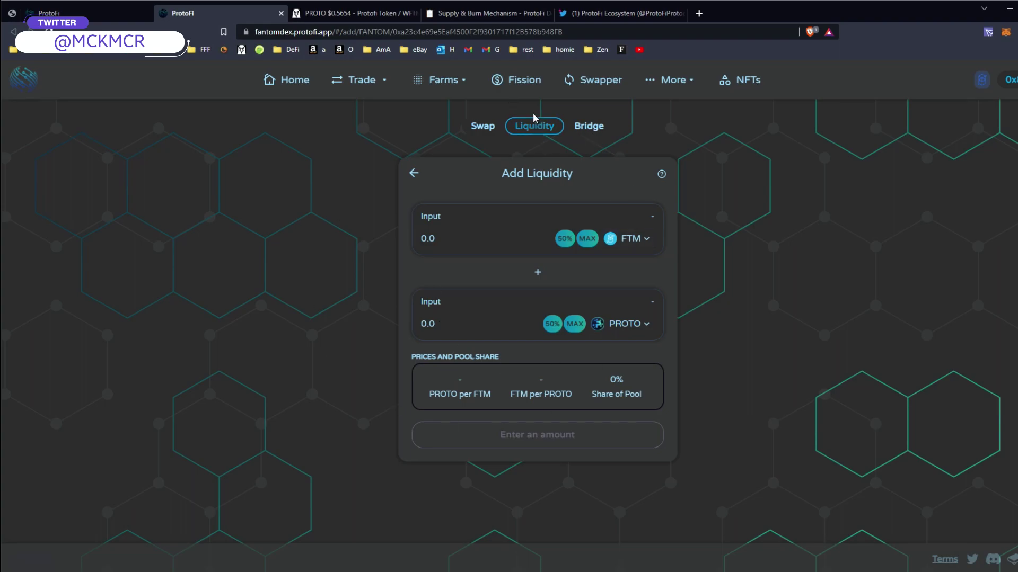
left_click(638, 242)
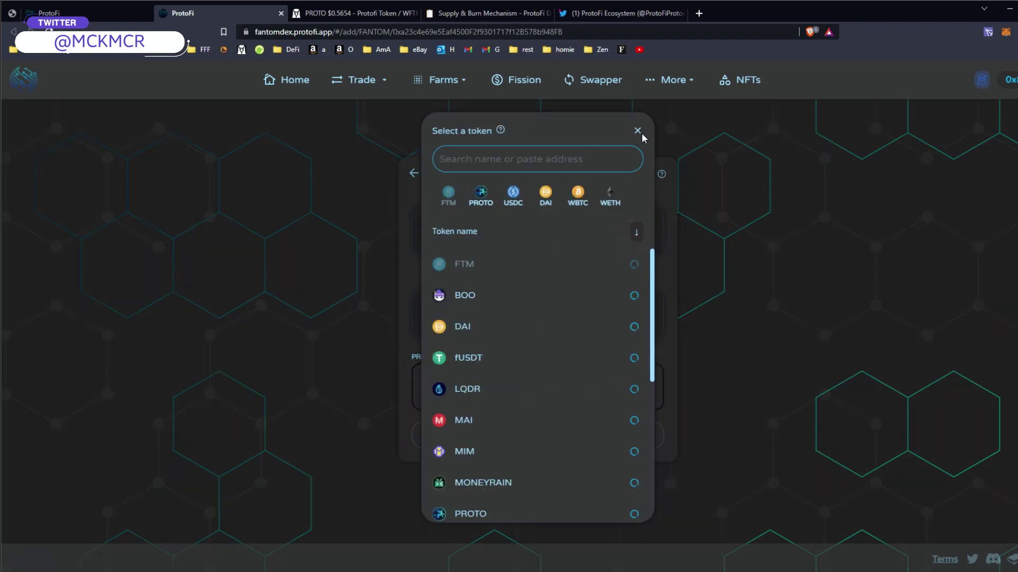
left_click(765, 254)
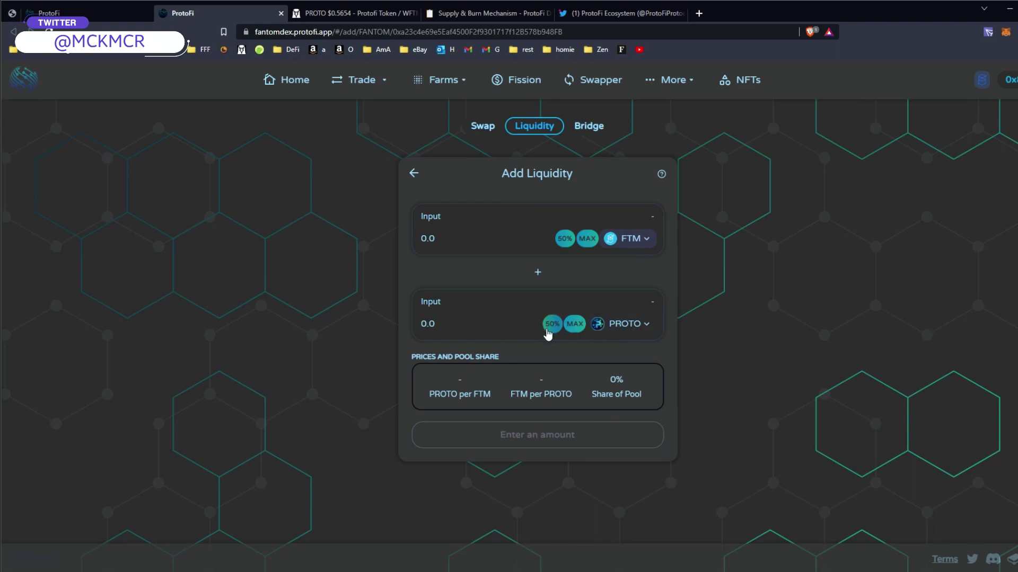
On the Swap form, choose PROTO as the token to receive and enter 10 FTM
left_click(480, 126)
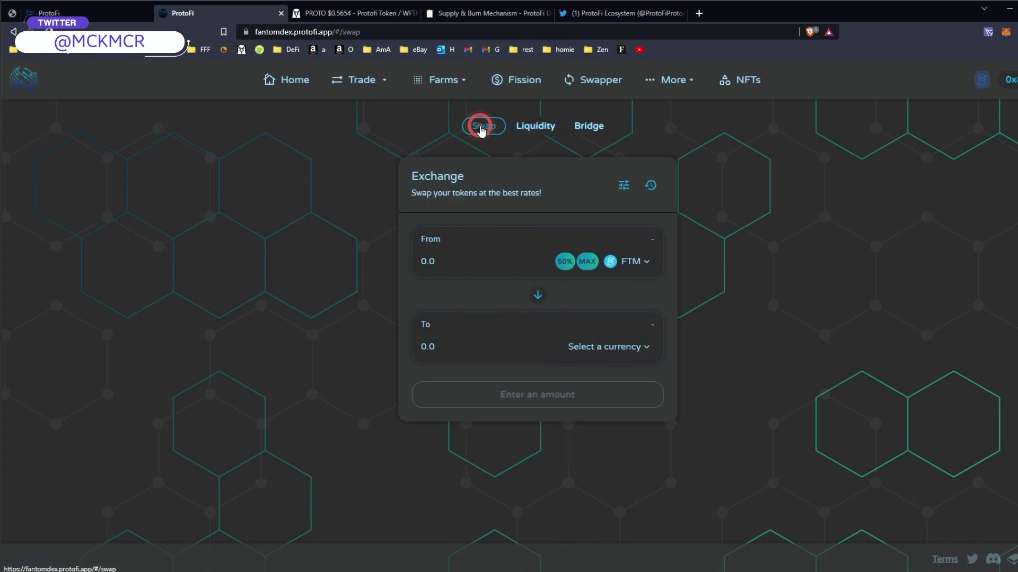
left_click(595, 347)
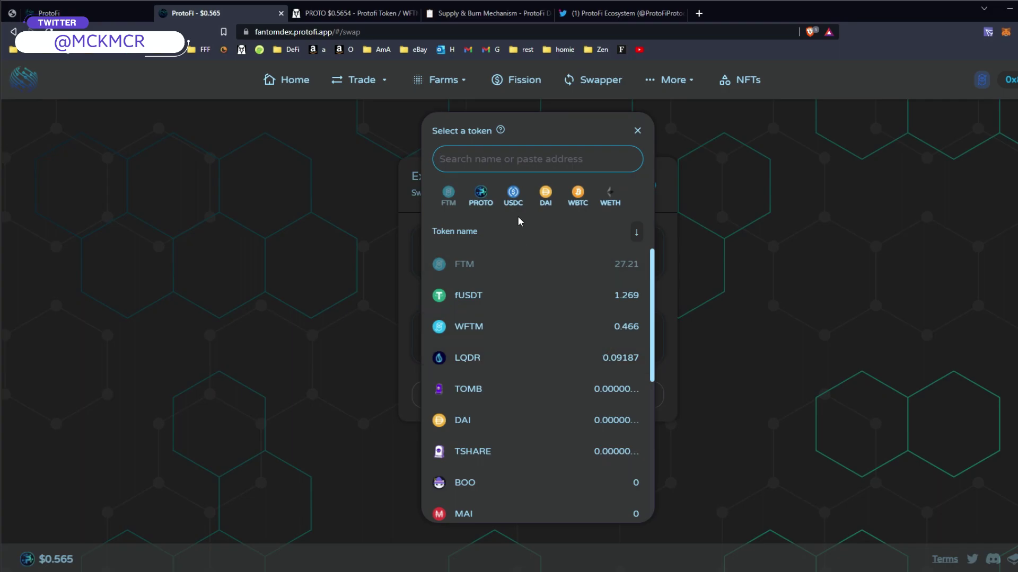
type("pro")
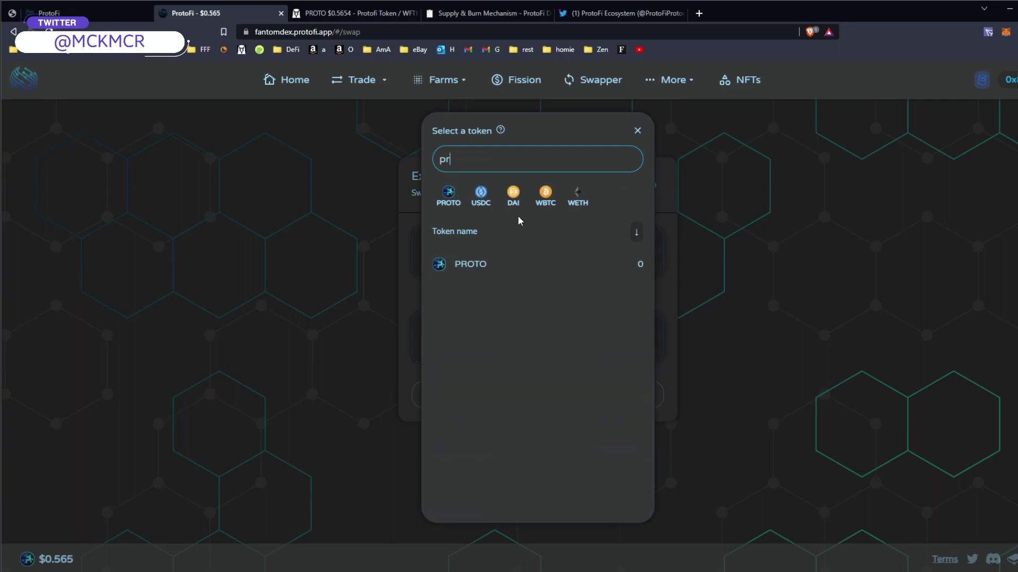
left_click(500, 261)
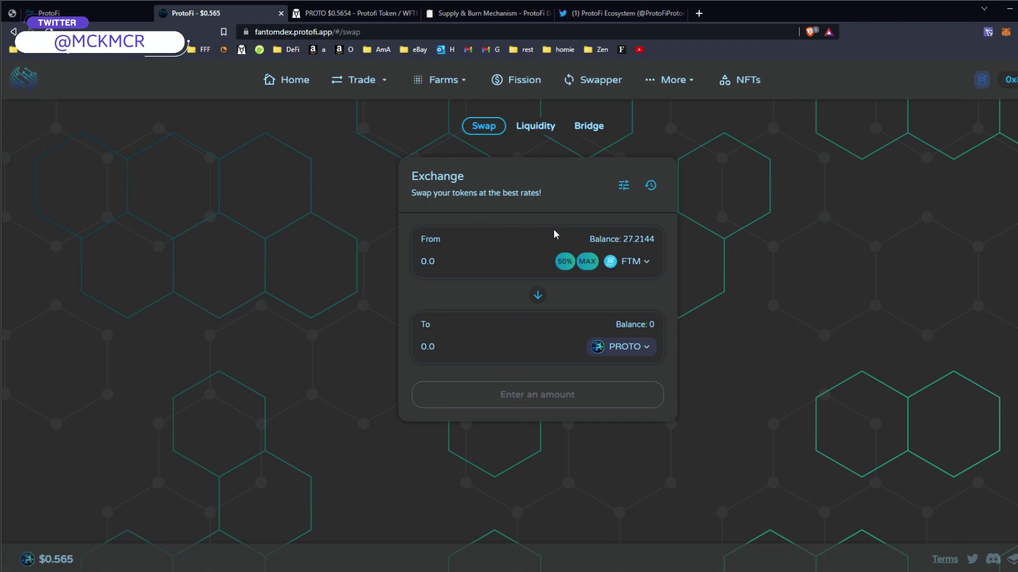
left_click(434, 262)
type("10")
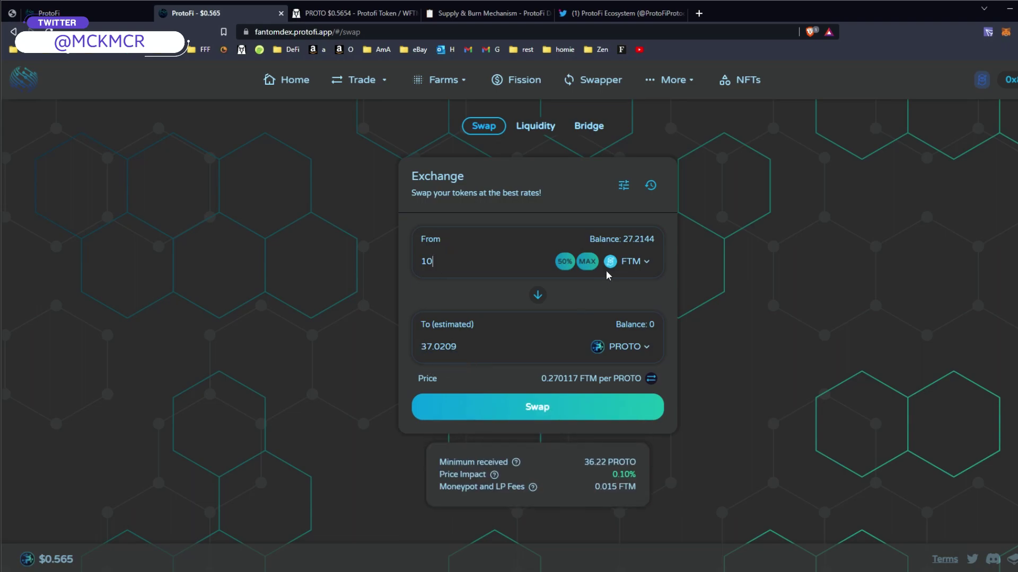
Confirm the 10 FTM swap for about 37.1 PROTO in MetaMask and check recent transactions
left_click(529, 409)
right_click(666, 404)
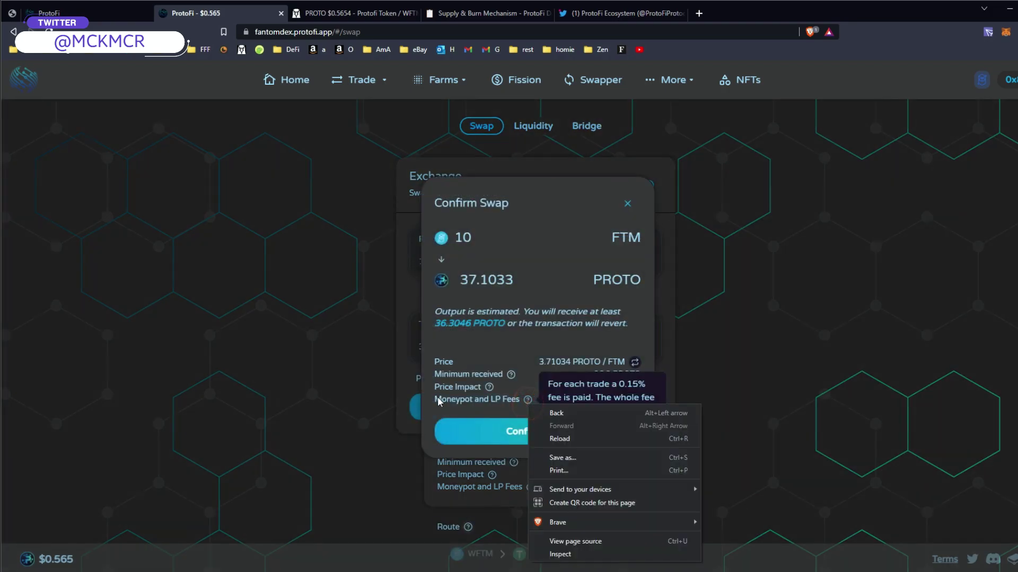
left_click(479, 427)
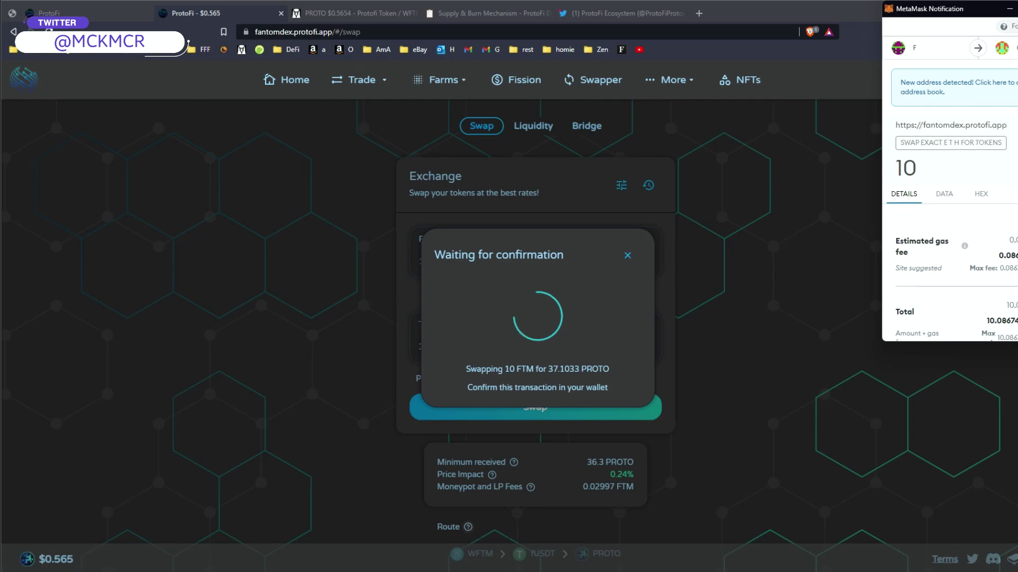
left_click(1009, 318)
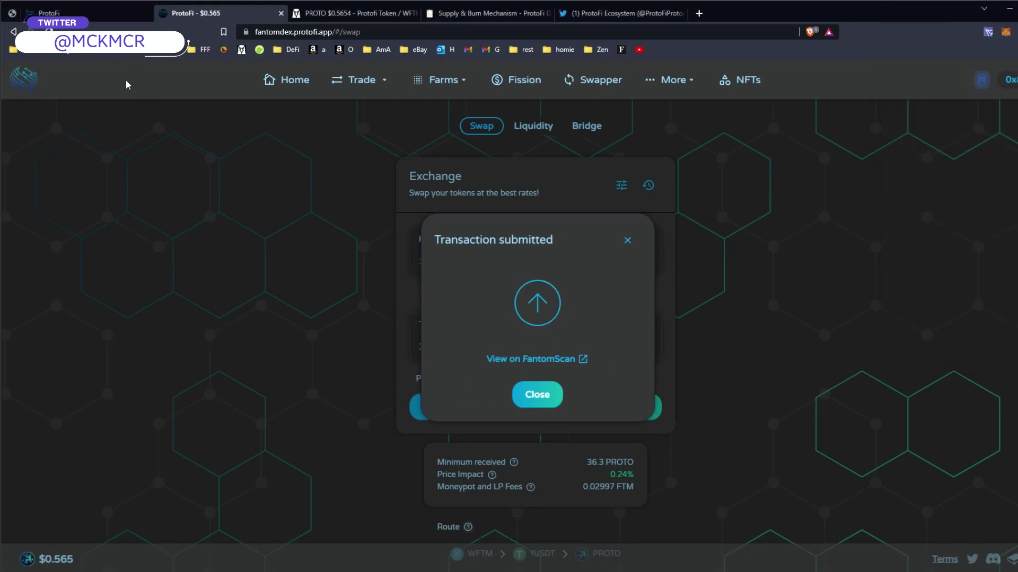
left_click(539, 399)
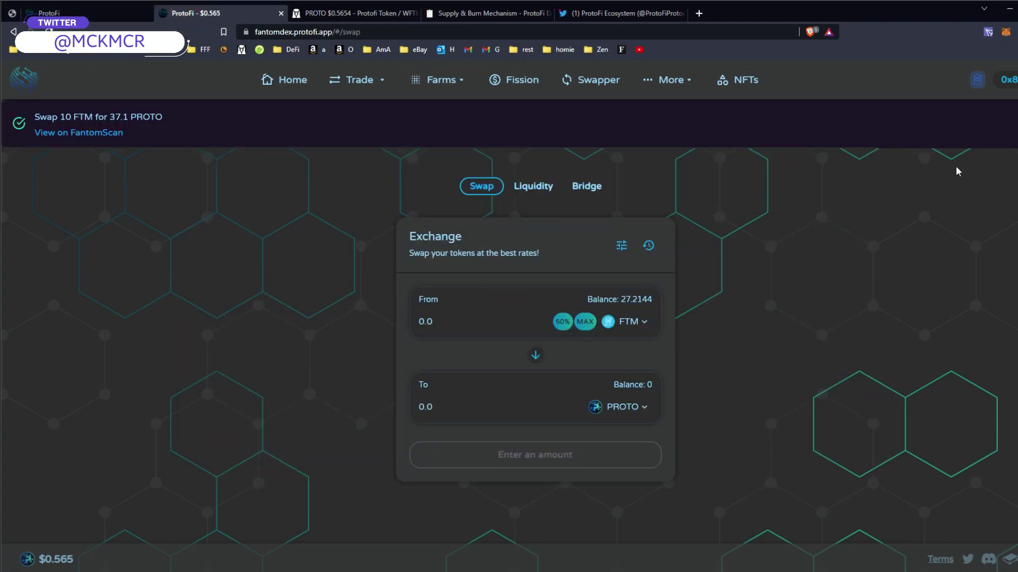
left_click(648, 245)
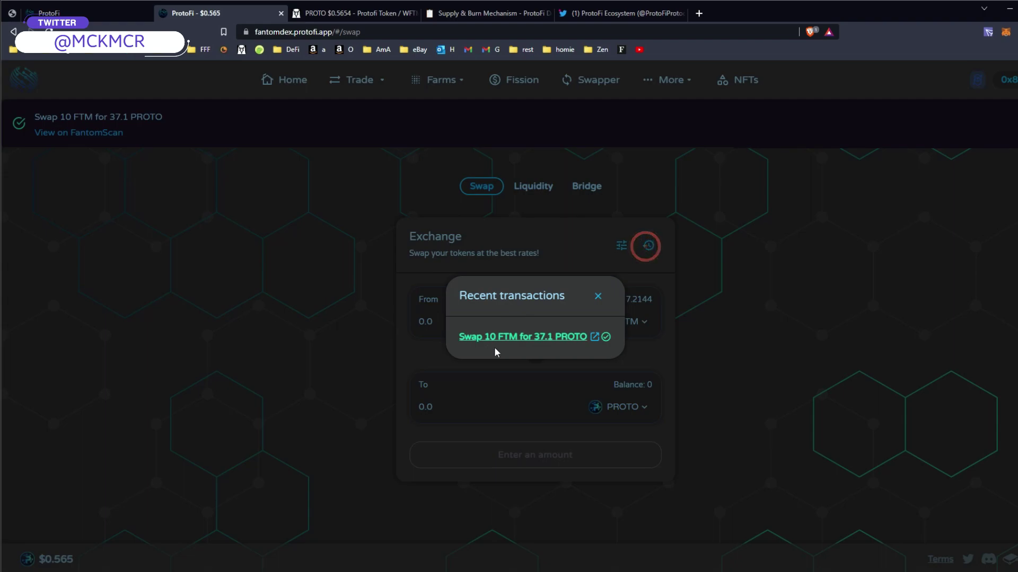
left_click(597, 296)
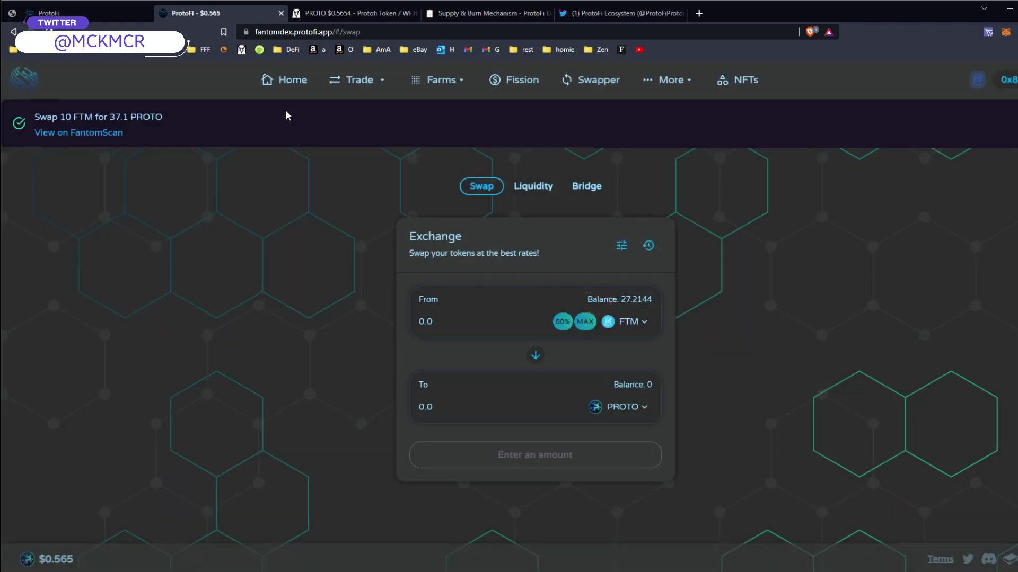
left_click(85, 13)
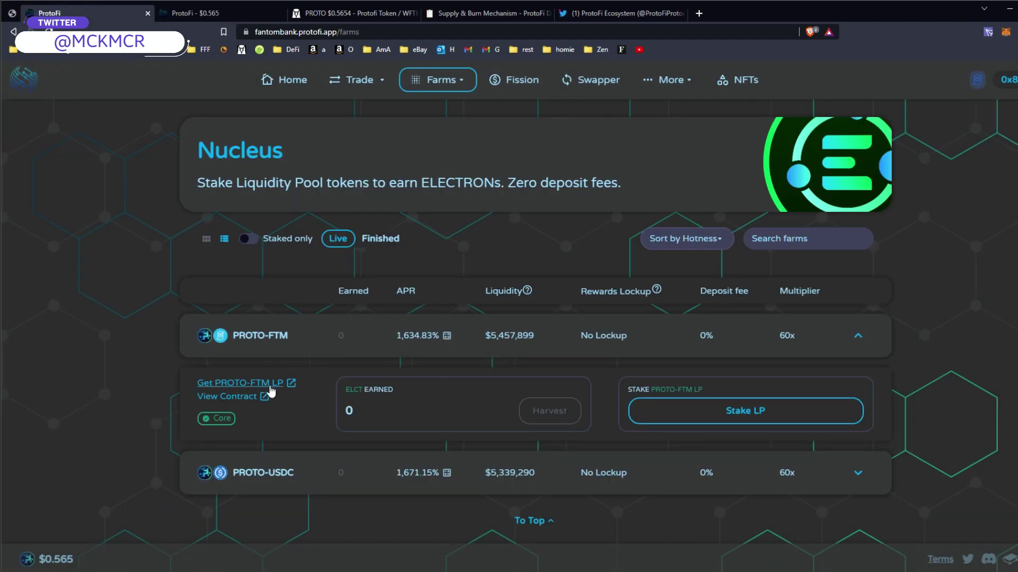
Fill the PROTO-FTM liquidity form with MAX PROTO (37.1777) and 10.0171 FTM, and approve PROTO in MetaMask
left_click(246, 383)
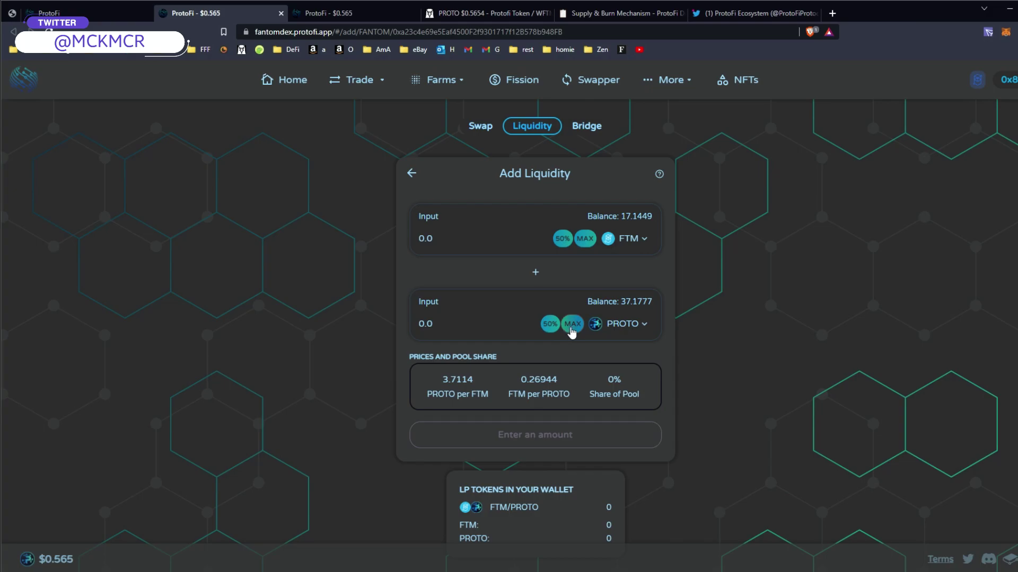
left_click(573, 324)
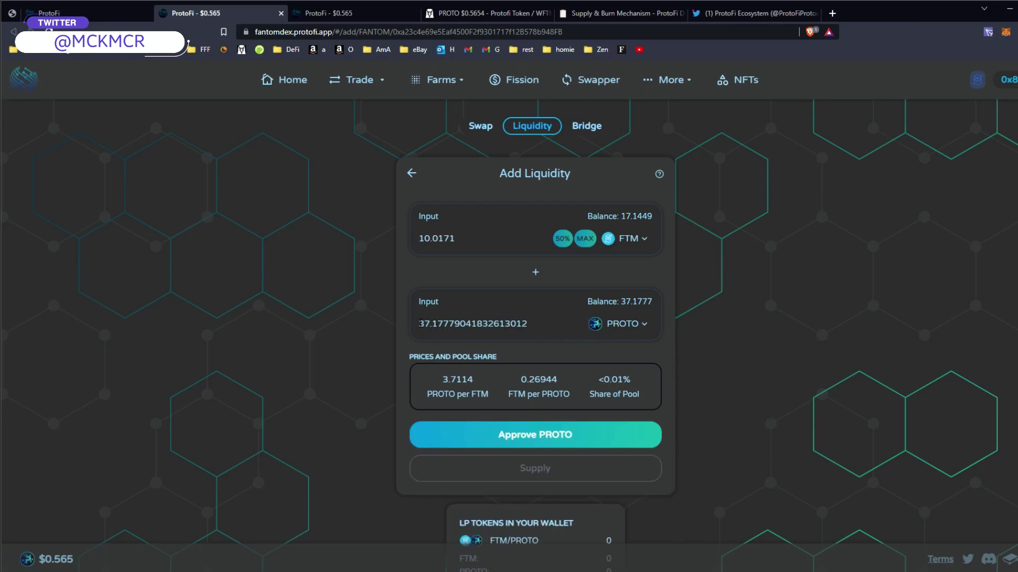
left_click(540, 437)
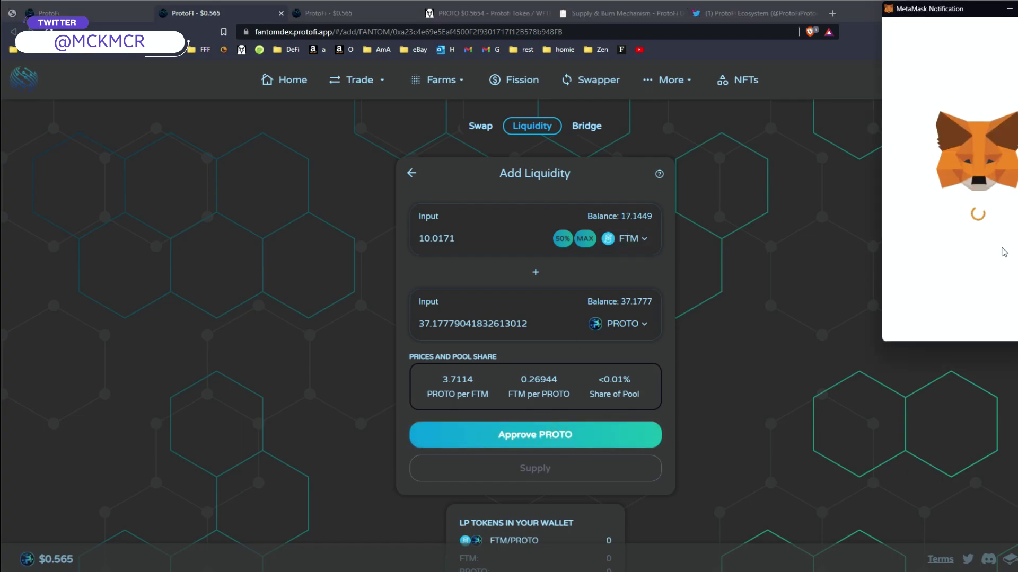
scroll(1000, 237, "down", 1)
left_click(1004, 319)
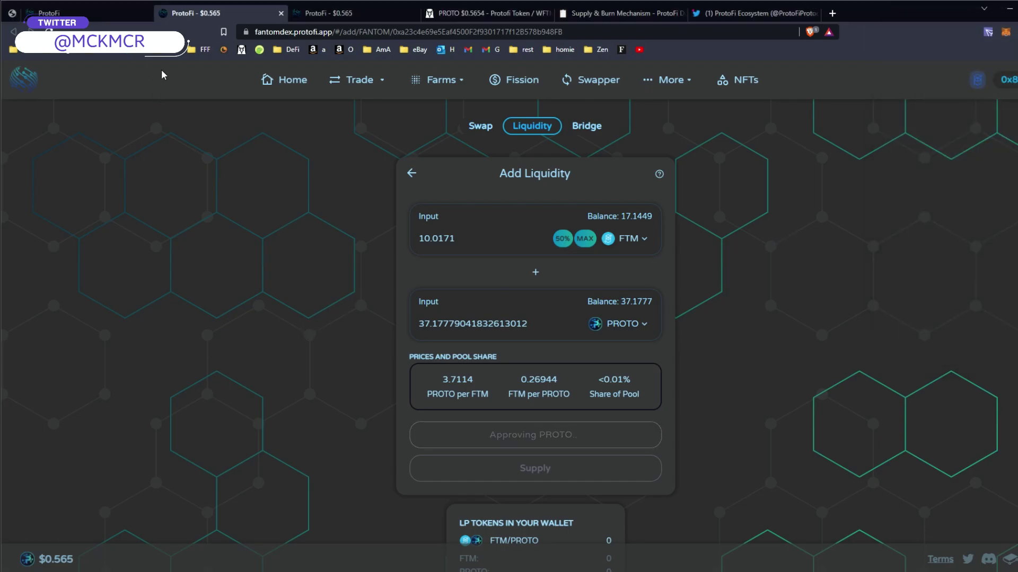
left_click(85, 13)
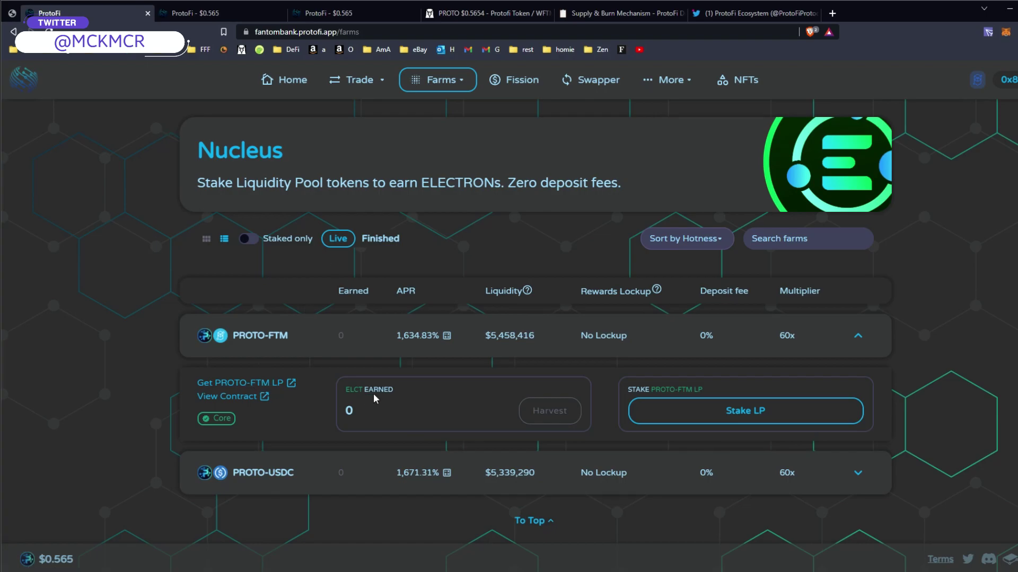
Review the PROTO-FTM farm's 1d, 7d and 365d ROI estimates in the APR calculator
left_click(450, 336)
left_click_drag(421, 287, 601, 288)
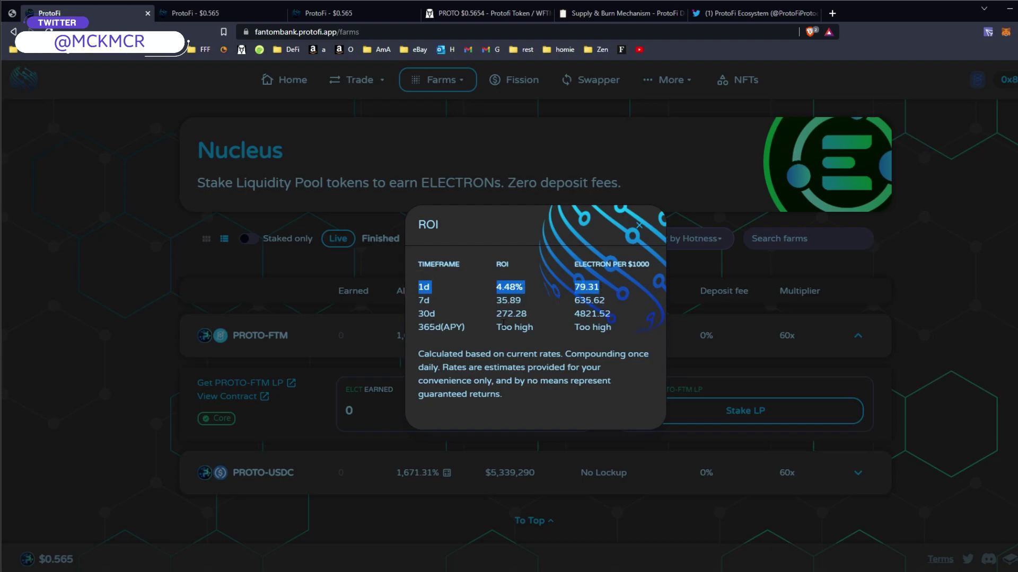
left_click_drag(492, 327, 615, 329)
left_click(615, 327)
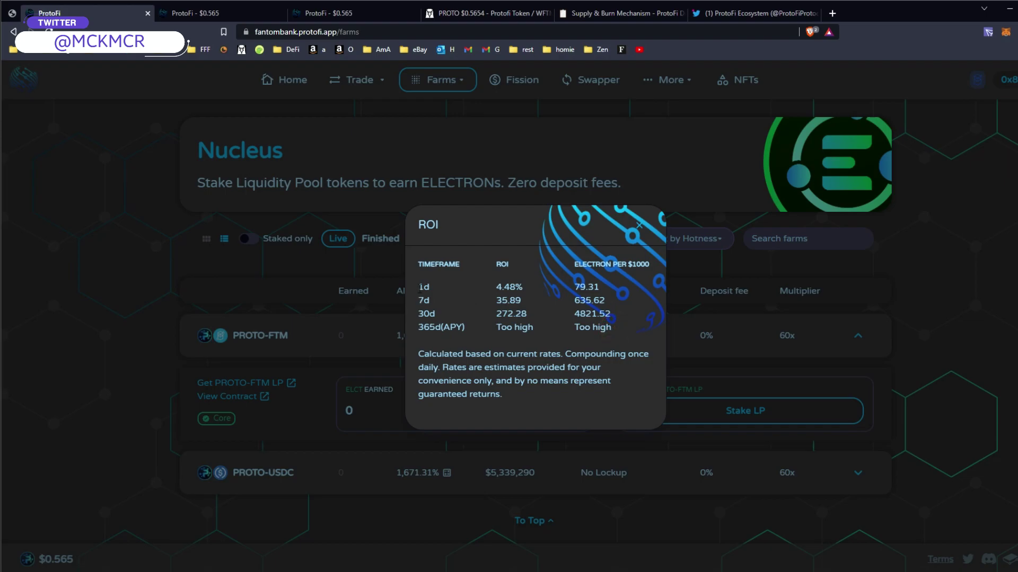
left_click_drag(419, 287, 418, 302)
Go back to the approved Add Liquidity form and close the extra Swap tab
left_click(205, 17)
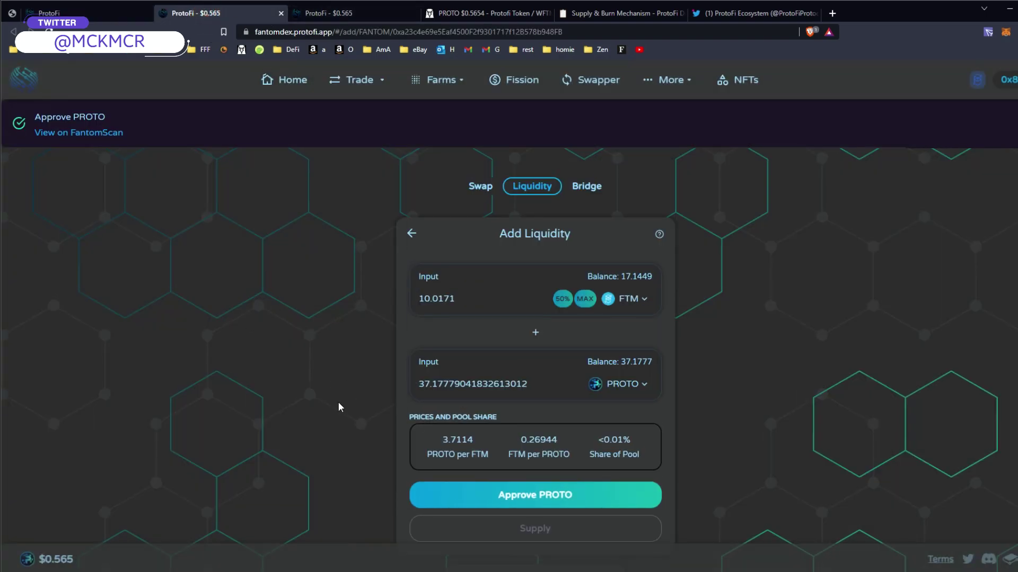
scroll(338, 401, "down", 2)
scroll(361, 443, "up", 2)
left_click(330, 13)
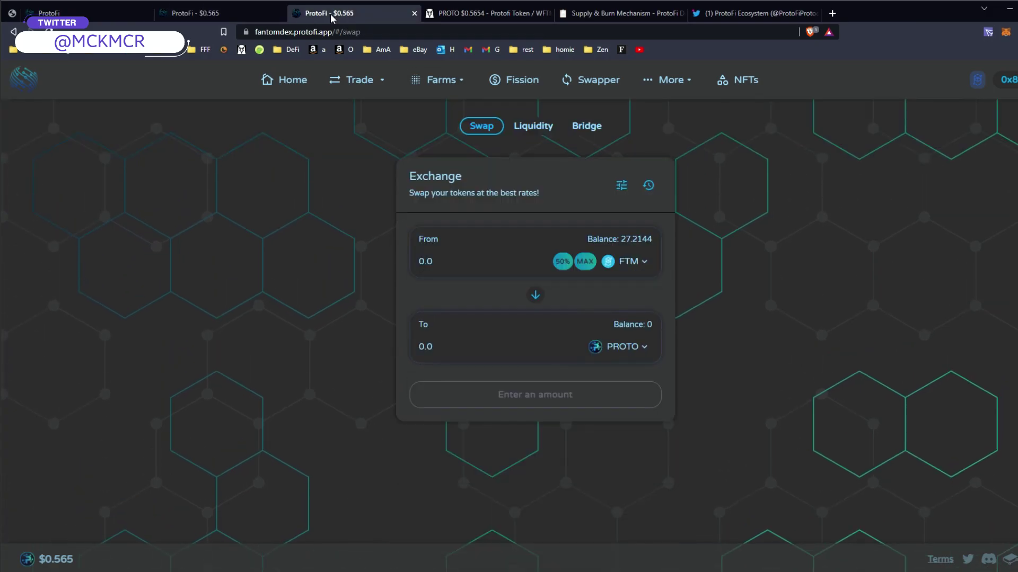
left_click(414, 13)
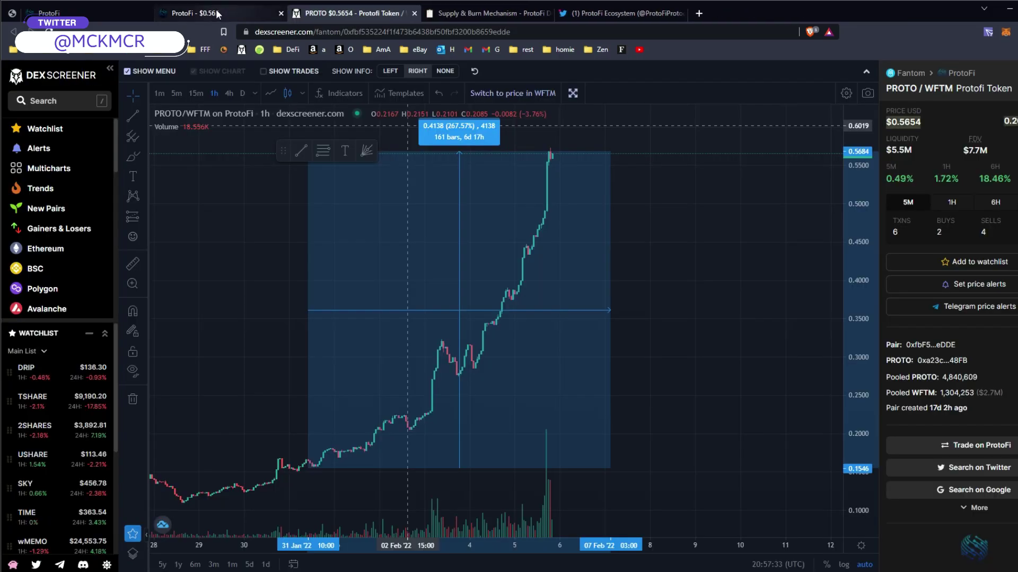
scroll(361, 459, "down", 2)
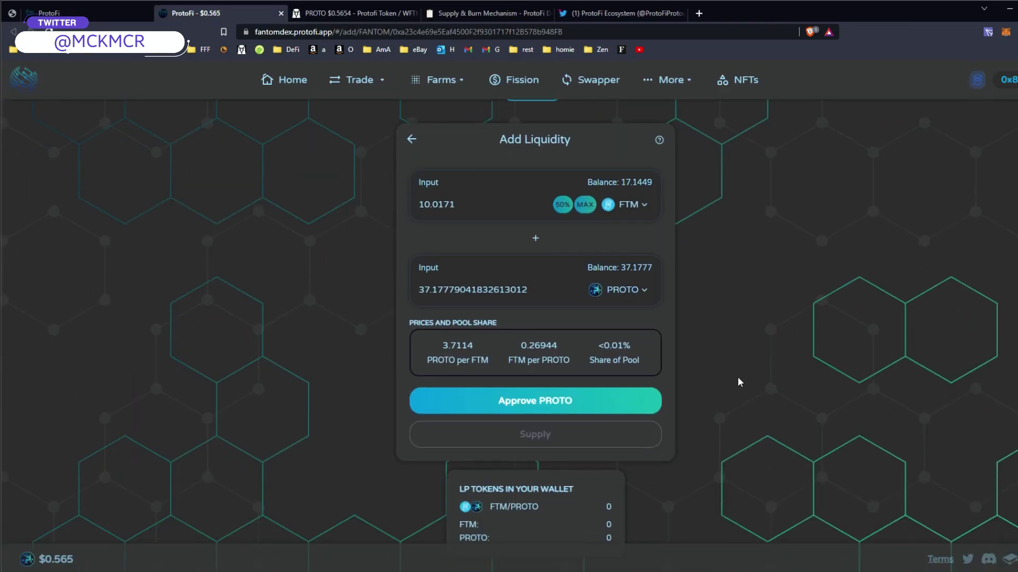
scroll(700, 318, "up", 2)
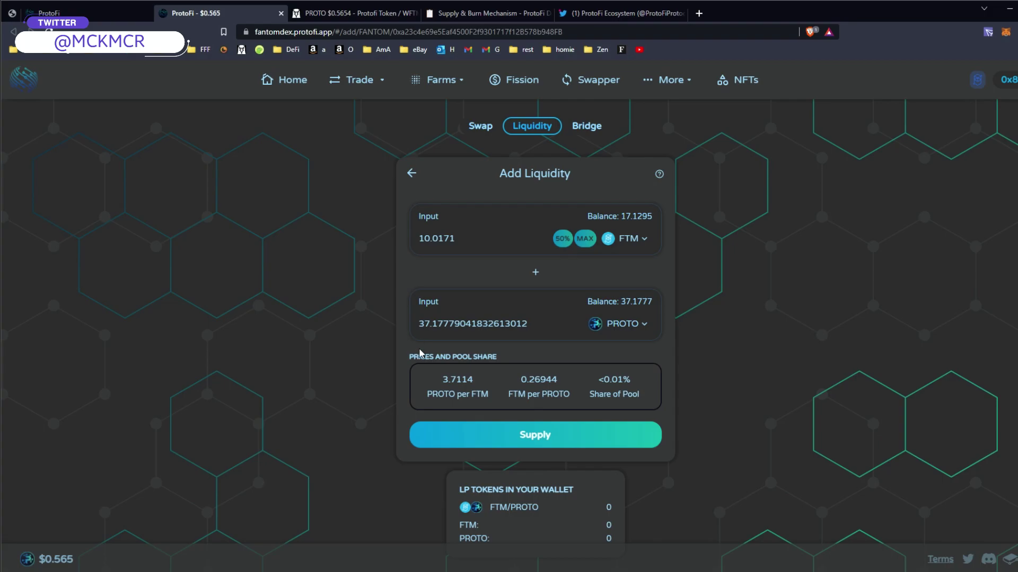
Supply 10.0171 FTM and 37.1777 PROTO for about 19.298 pool tokens, confirming in MetaMask
left_click(525, 434)
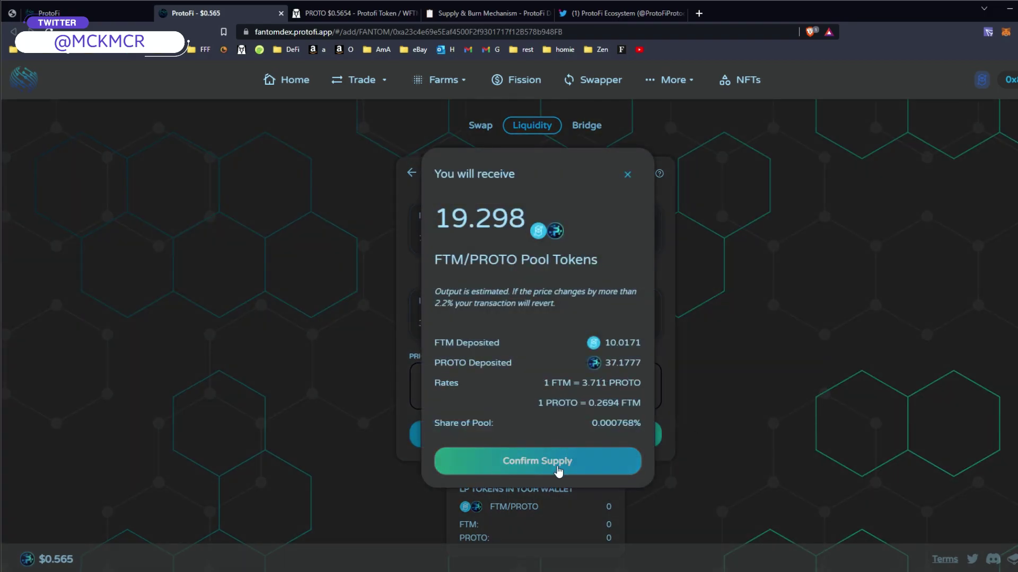
left_click(553, 464)
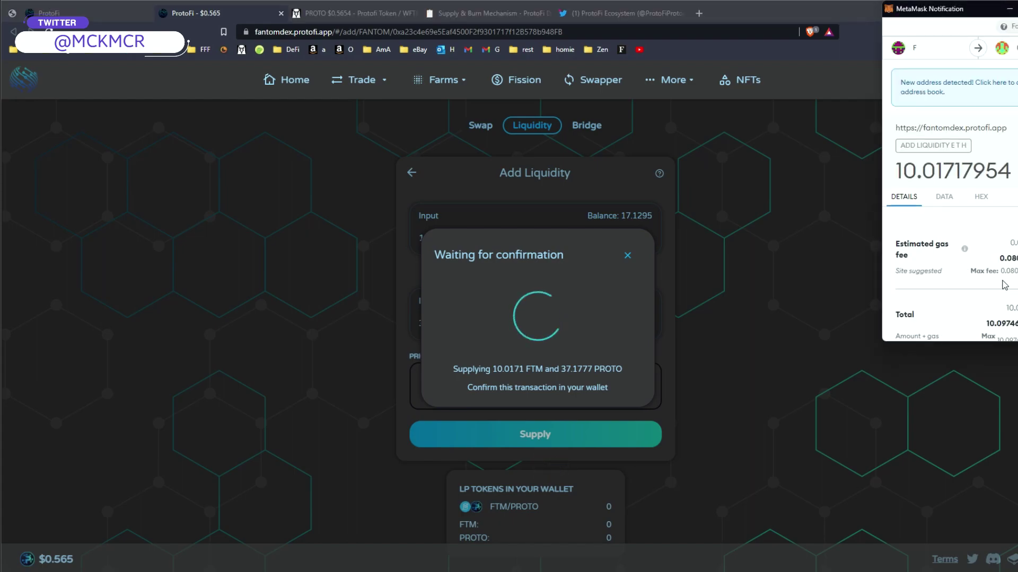
left_click(1006, 315)
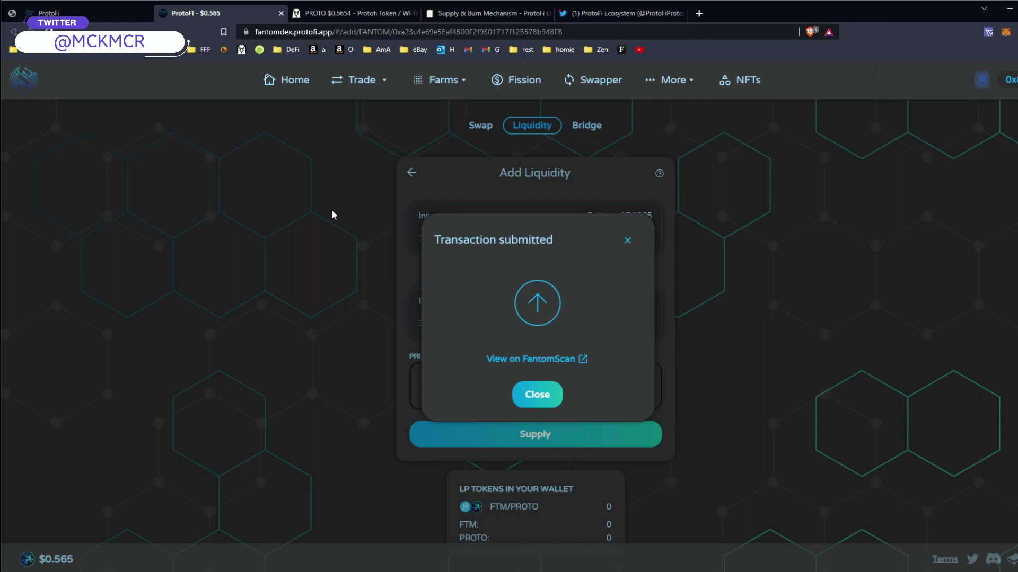
left_click(544, 397)
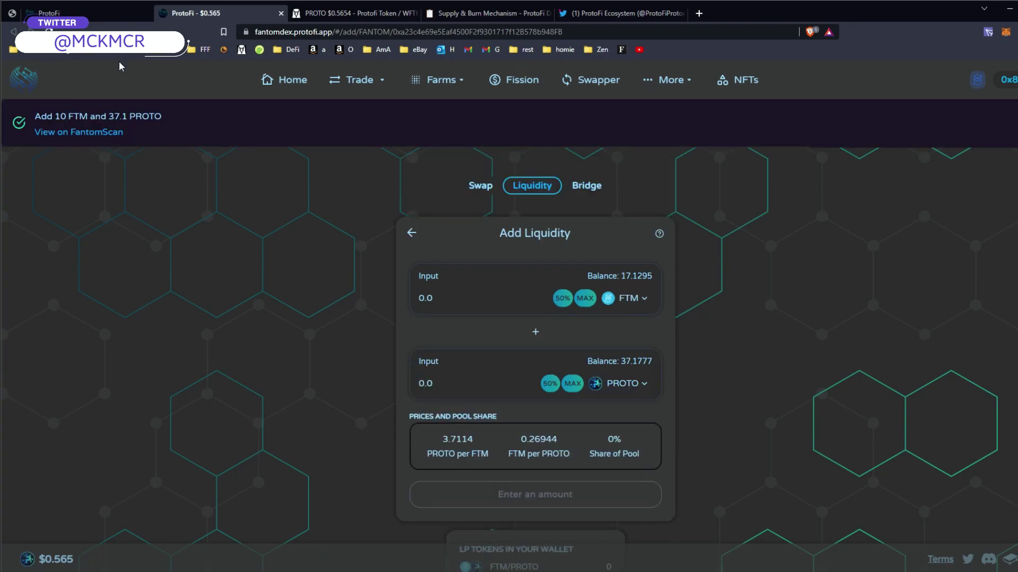
Close the PROTO-FTM return estimates and get back to the Nucleus farms page
left_click(100, 12)
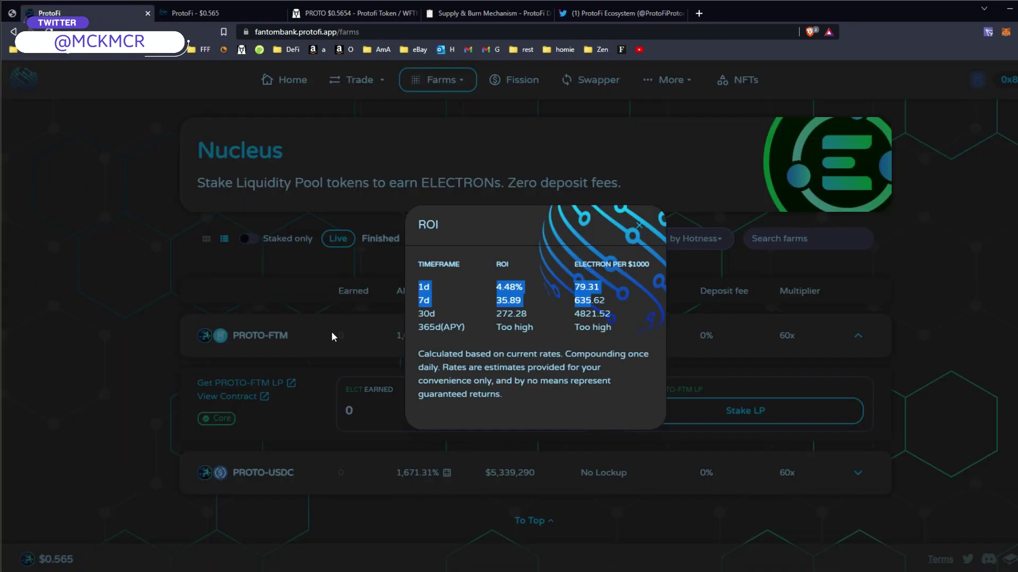
left_click(638, 225)
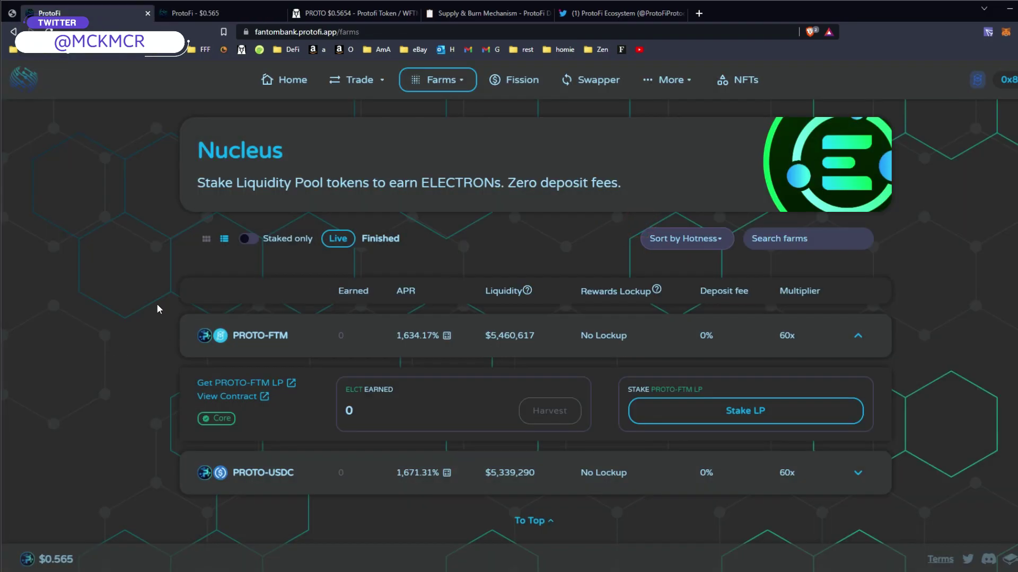
left_click(196, 13)
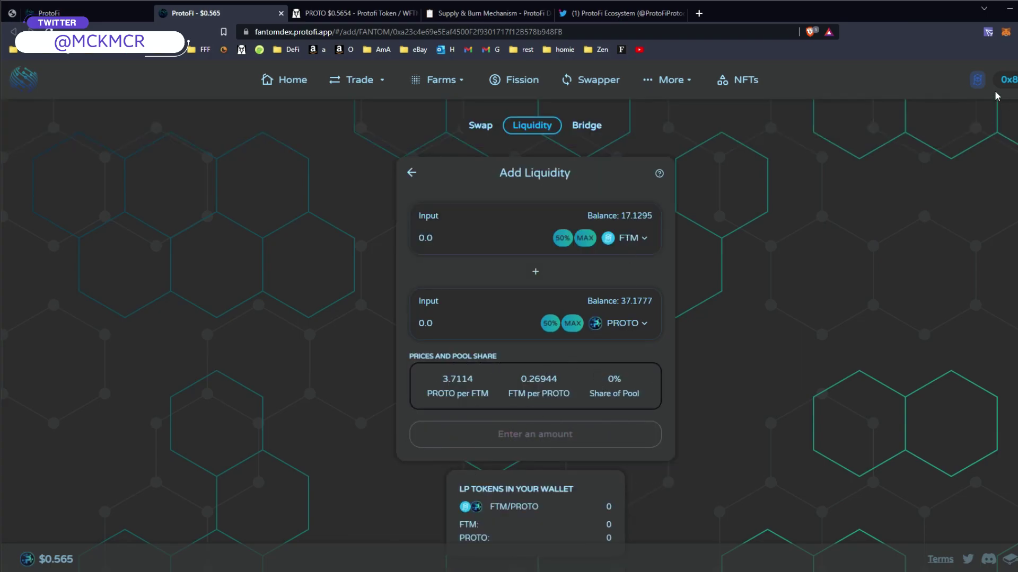
left_click(77, 12)
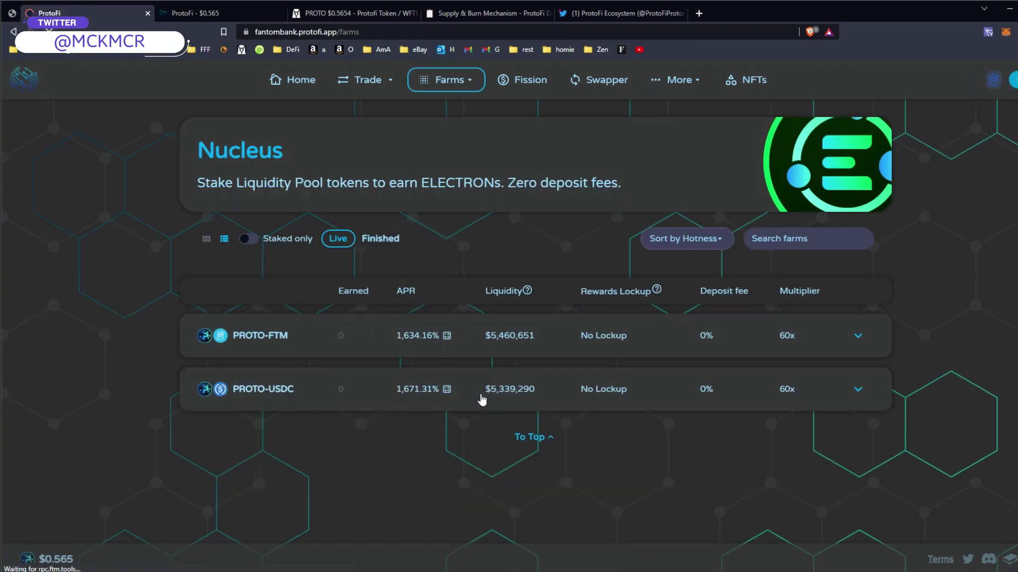
Stake the full 19.298 PROTO-FTM LP balance in the Nucleus farm and approve it in MetaMask
left_click(353, 335)
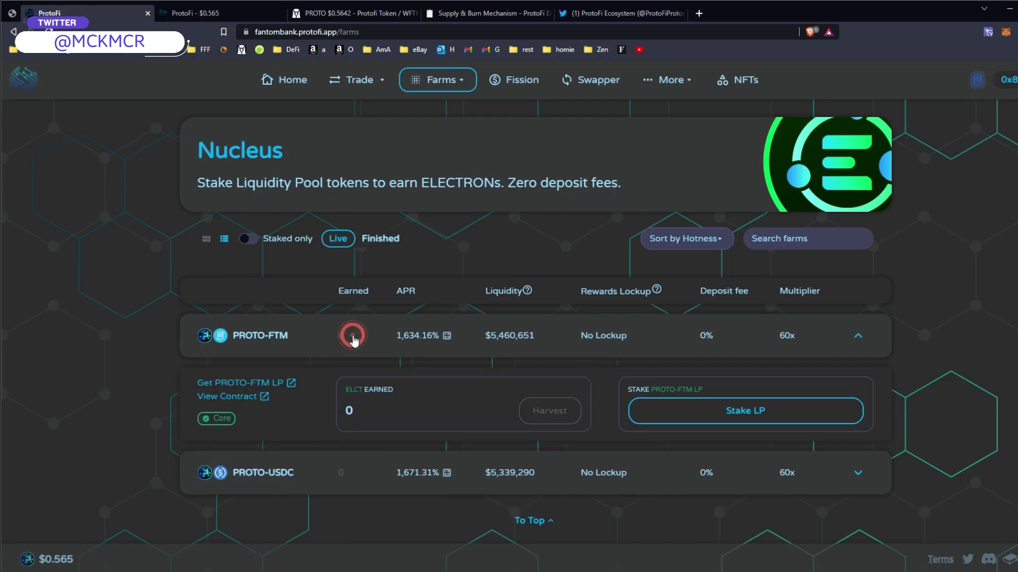
left_click(711, 417)
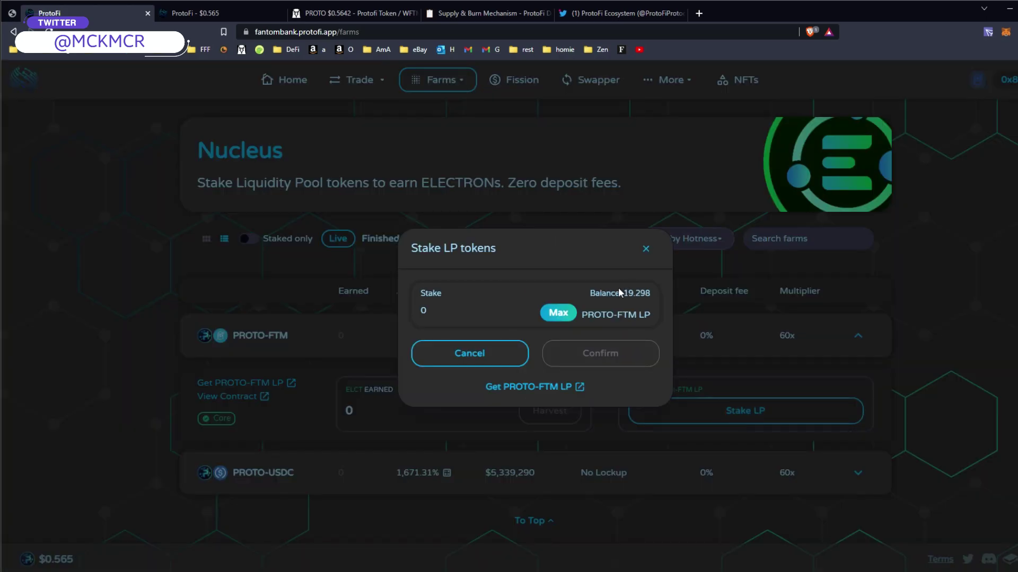
left_click(558, 313)
left_click(595, 349)
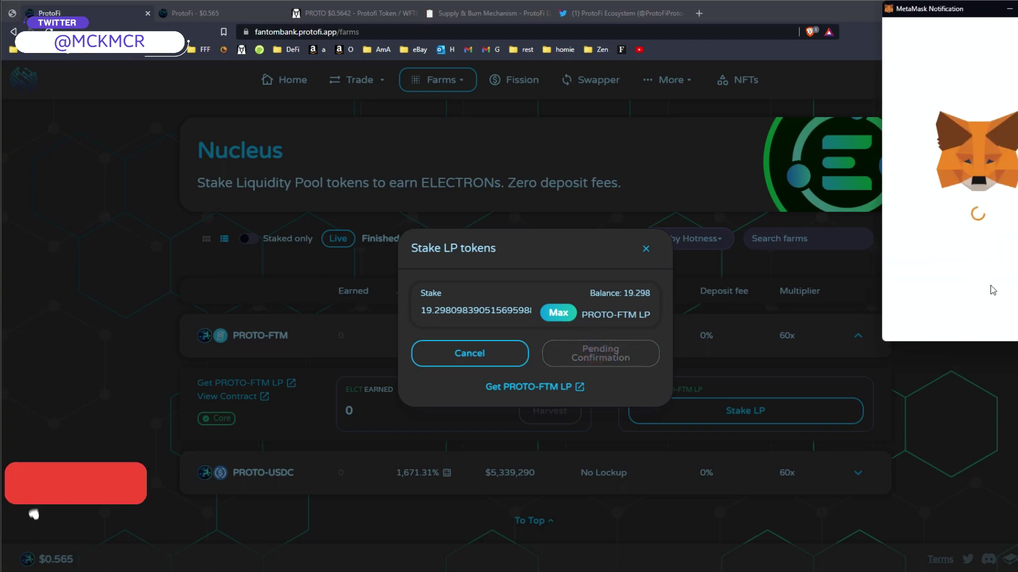
left_click(999, 320)
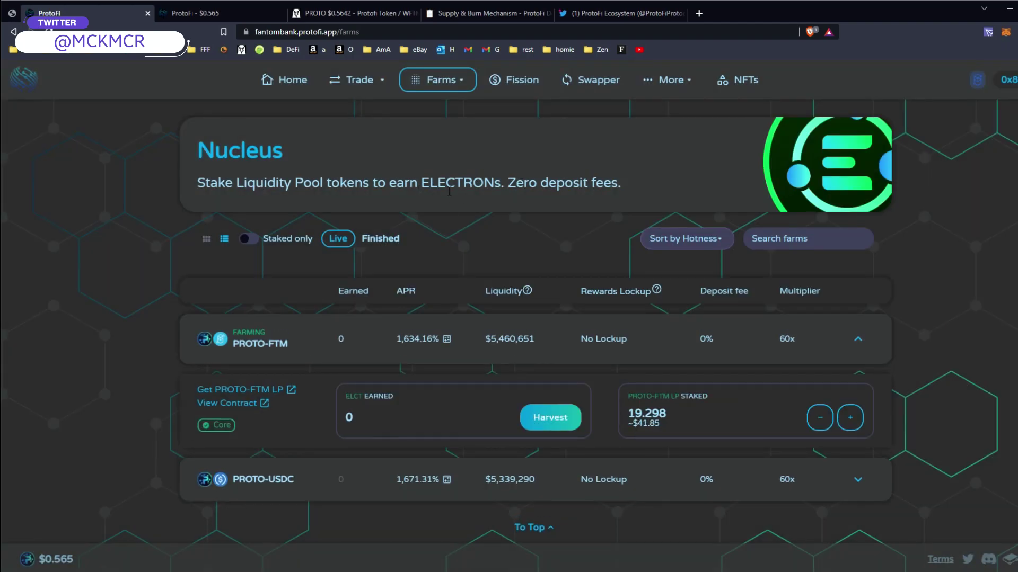
Look over the PROTO price chart on DexScreener, then return to the Nucleus farms
left_click(193, 15)
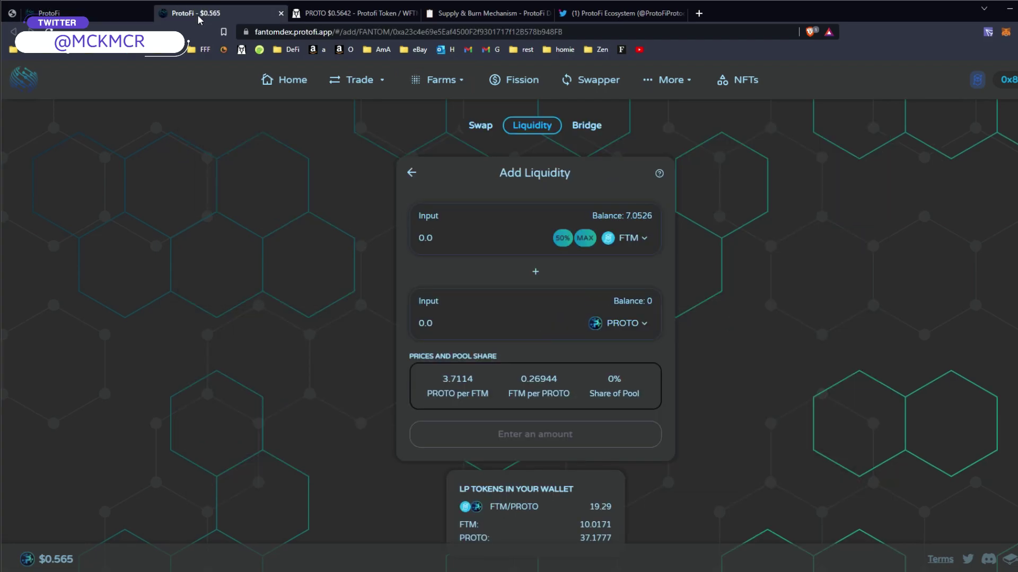
left_click(350, 13)
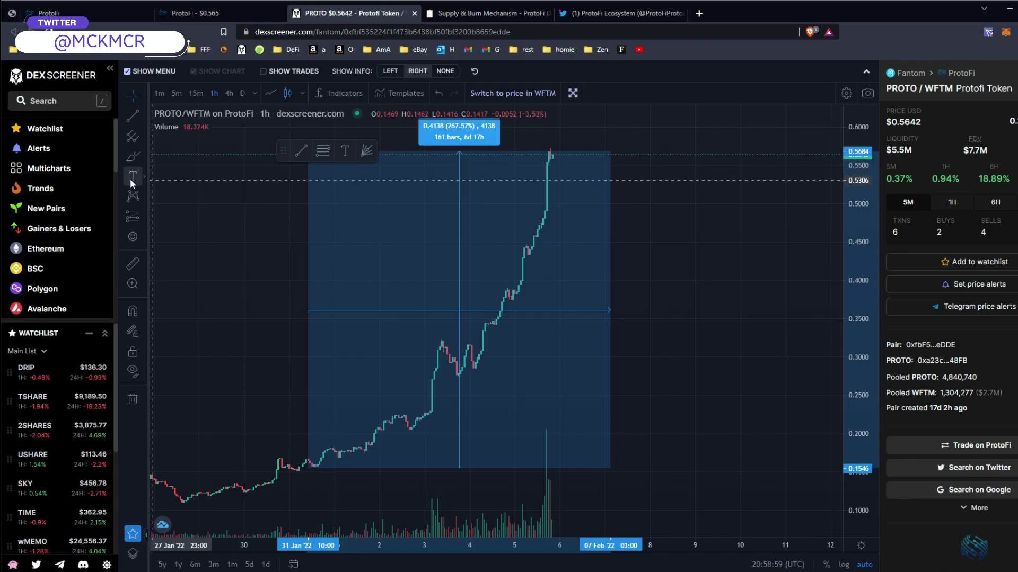
left_click(89, 20)
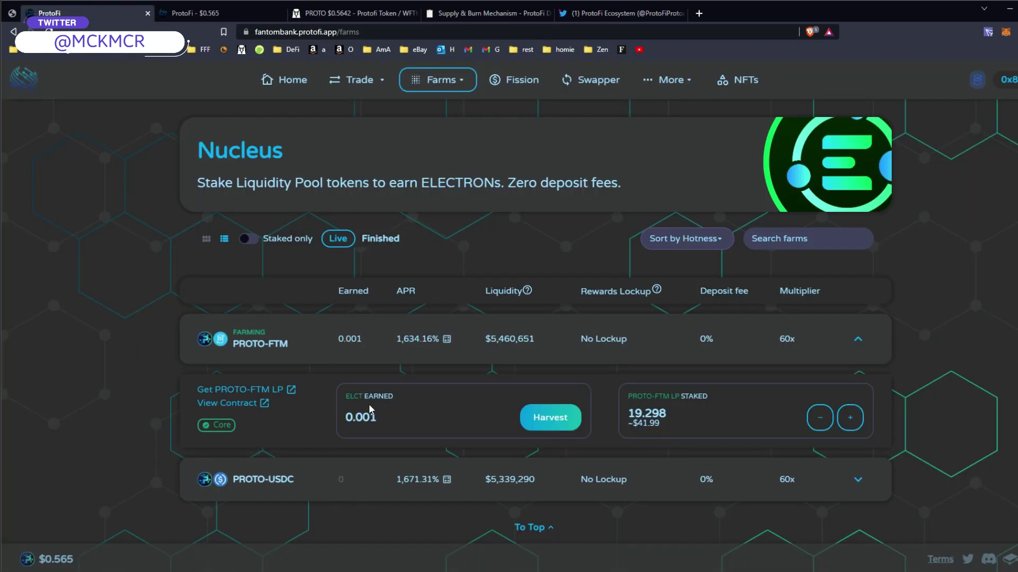
Re-expand the PROTO-FTM farm to confirm 19.298 LP staked and 0.002 ELCT earned
scroll(375, 446, "down", 1)
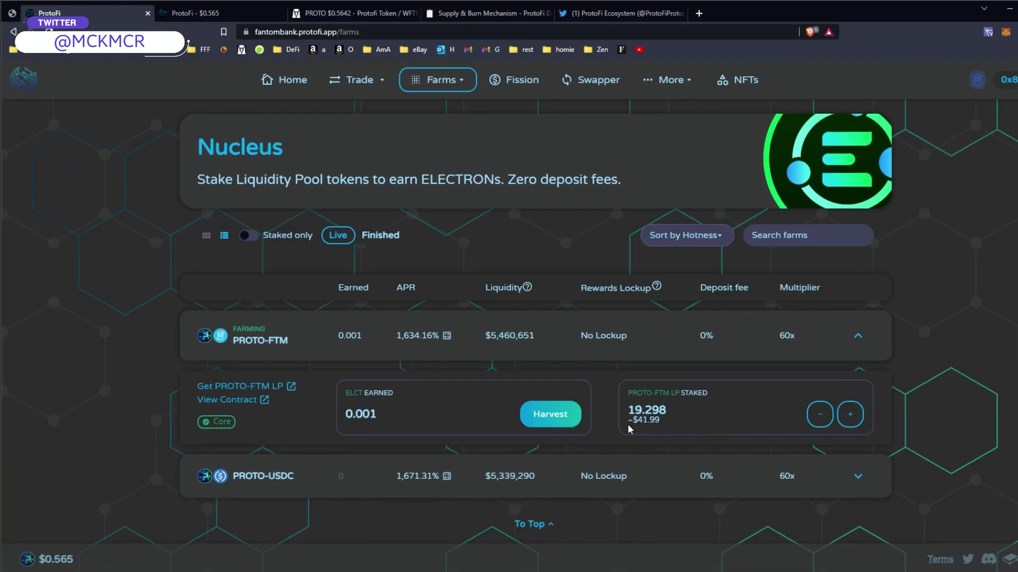
left_click(666, 425)
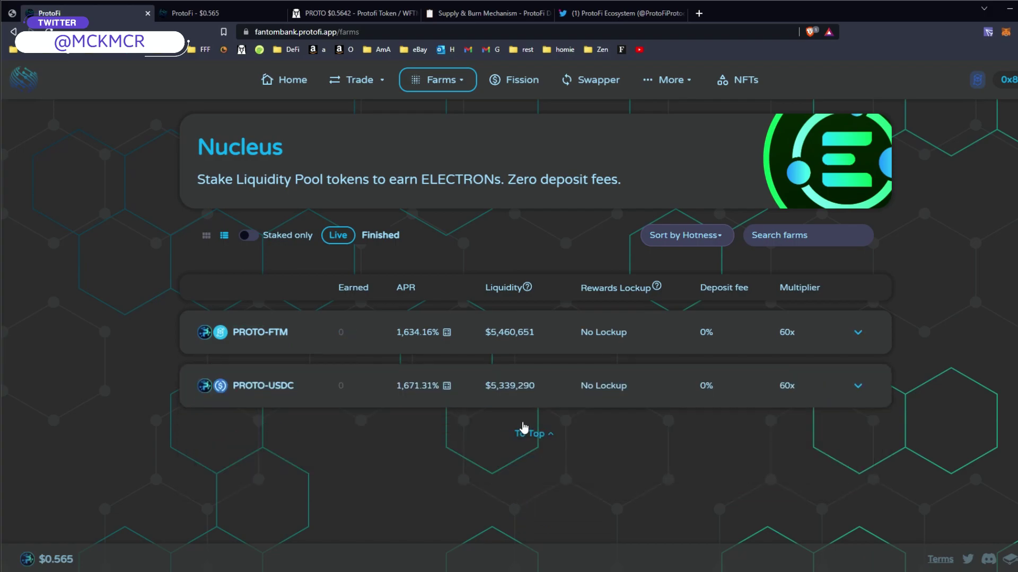
left_click(334, 349)
left_click(548, 409)
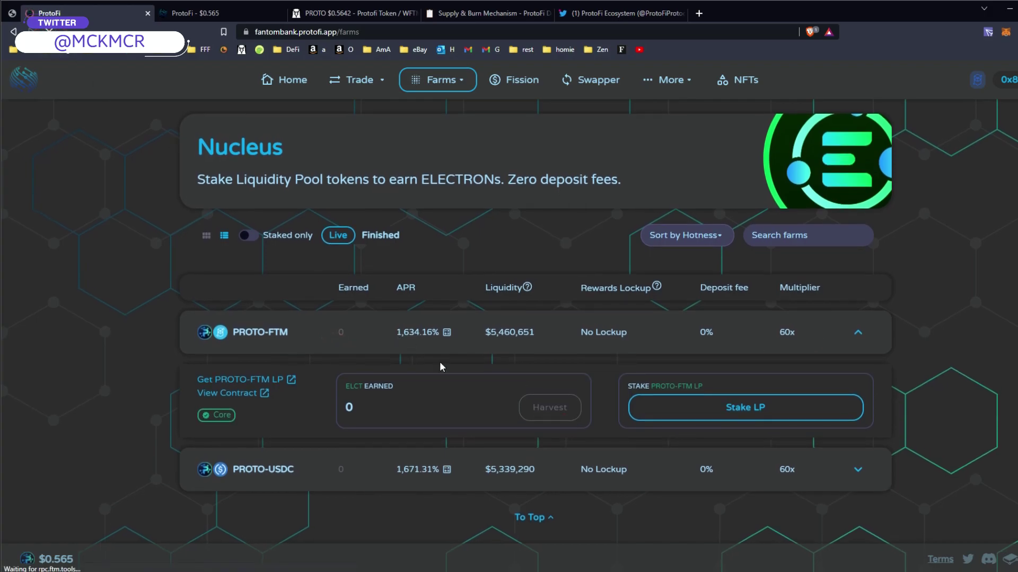
left_click(604, 334)
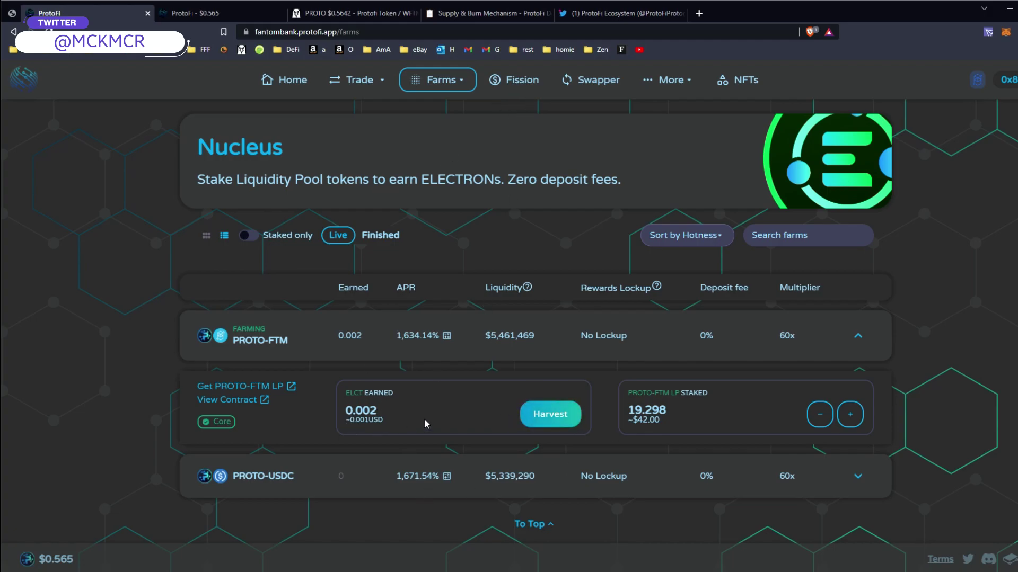
Open the Fission pools and pick out the DAI Yield pool and its 165.71% APR
left_click(501, 79)
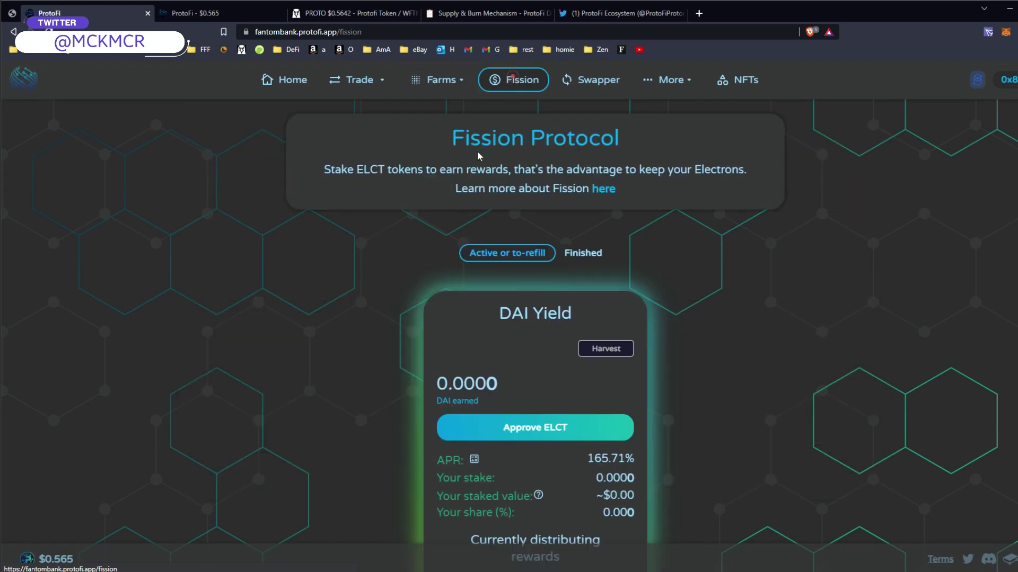
scroll(350, 442, "down", 2)
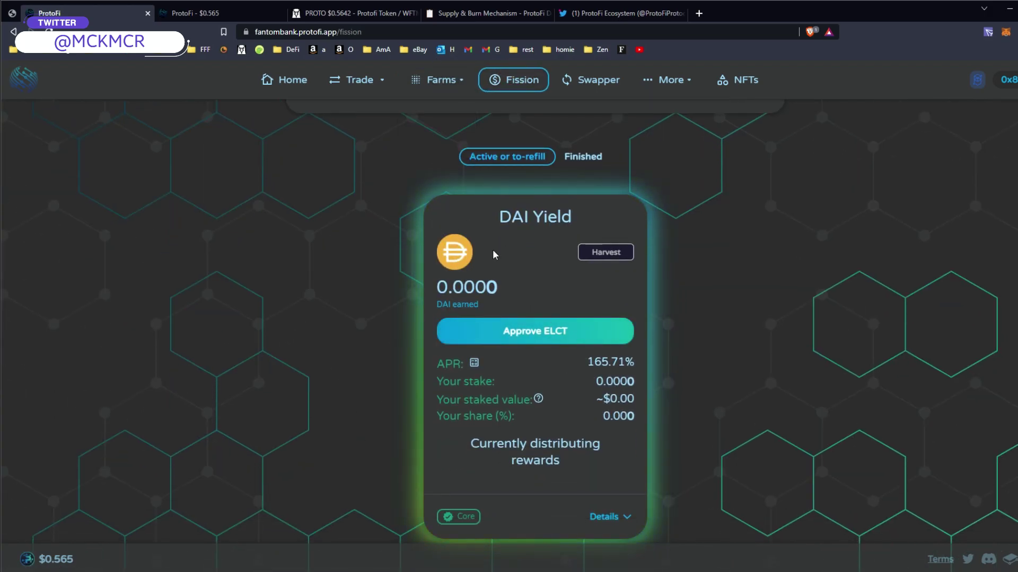
left_click_drag(448, 216, 600, 215)
left_click(600, 215)
left_click_drag(590, 361, 644, 366)
left_click(643, 362)
Review DAI Yield's return estimates (0.45% 1d ROI), then check Finished pools and return to Active
left_click(474, 363)
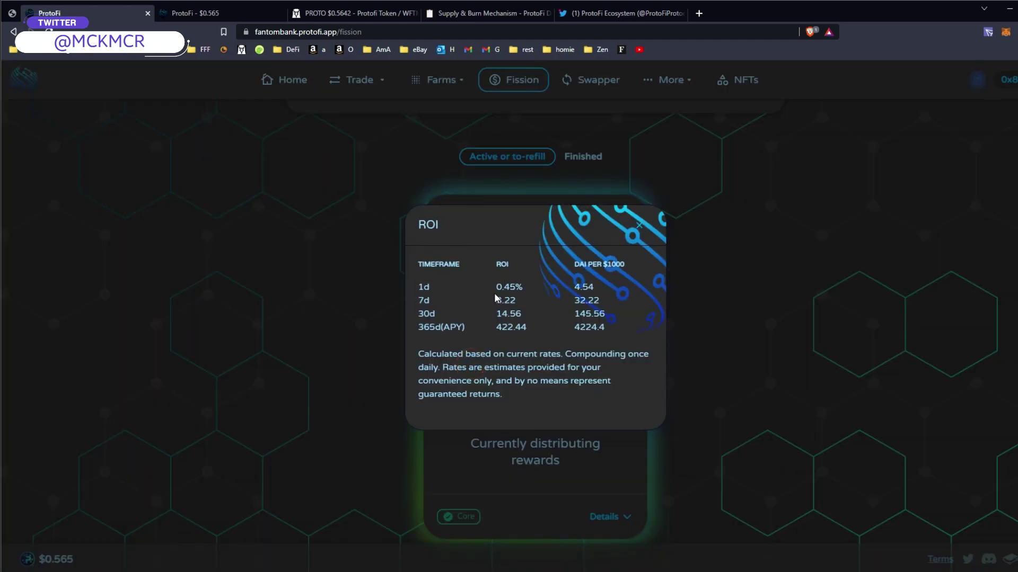
left_click_drag(494, 288, 535, 287)
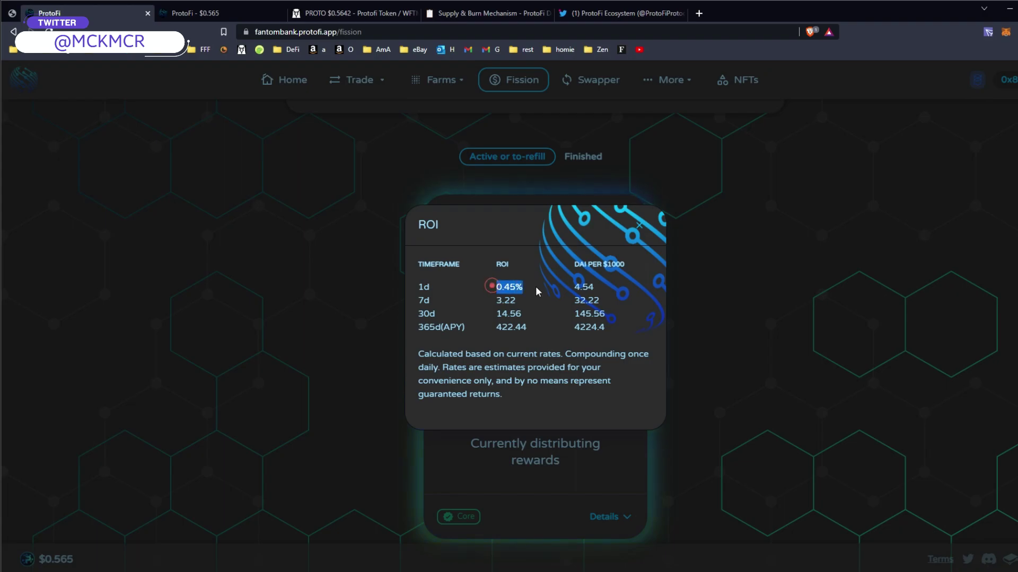
left_click(347, 429)
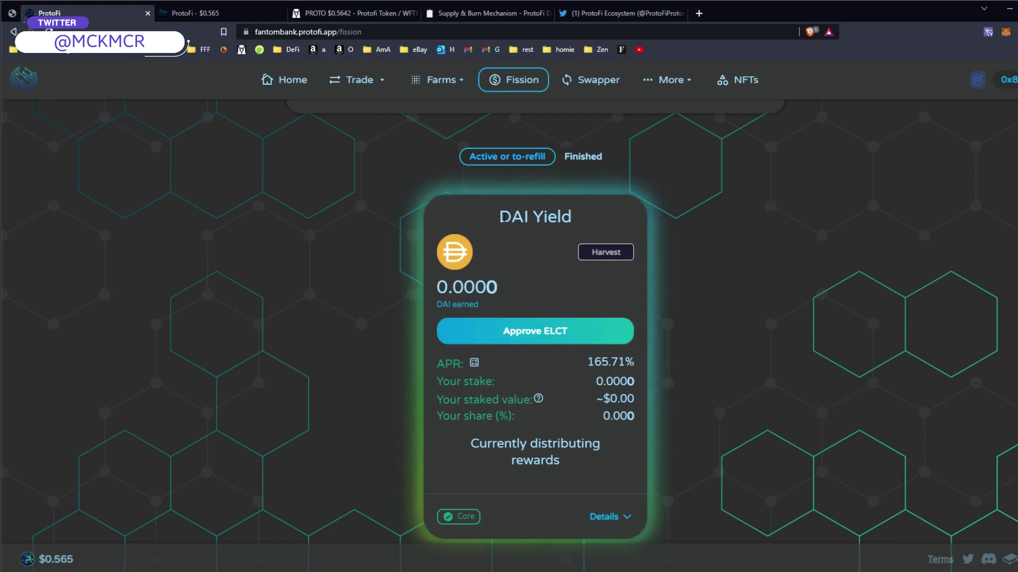
left_click_drag(498, 217, 552, 233)
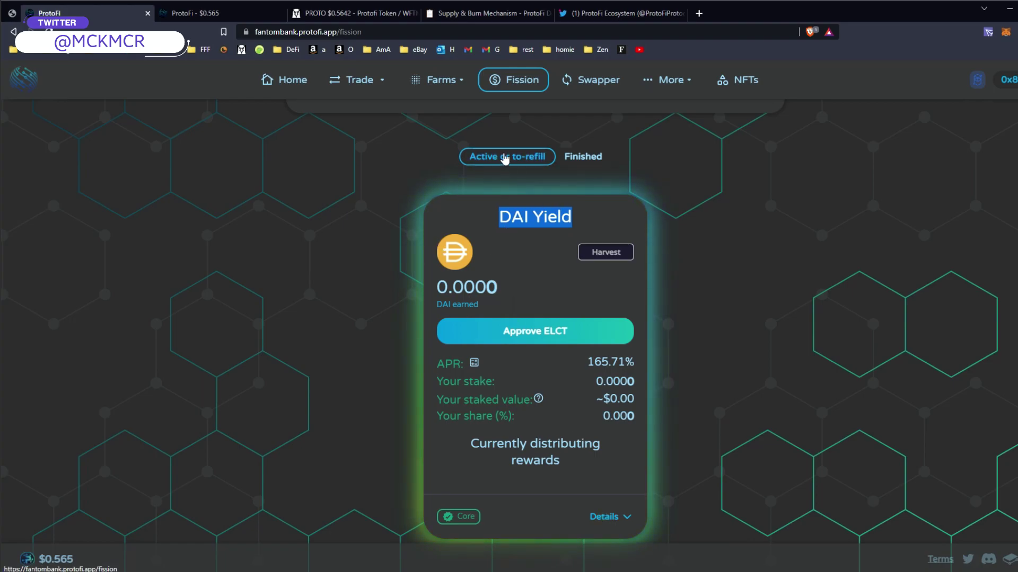
left_click(578, 159)
left_click(506, 254)
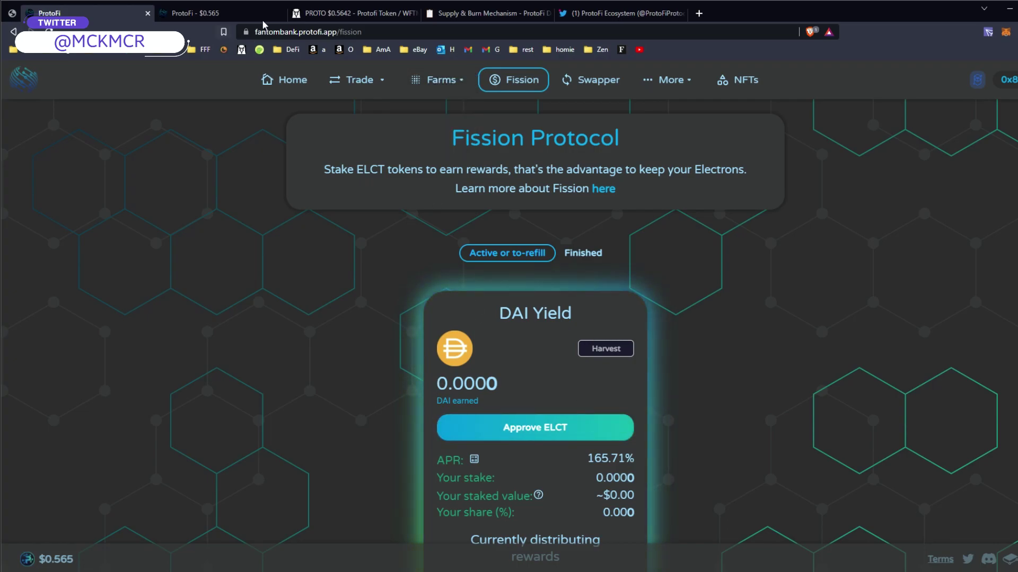
Skim the Supply & Burn and Deposit Fees & ChronoLock Management docs, then return to Add Liquidity
left_click(213, 15)
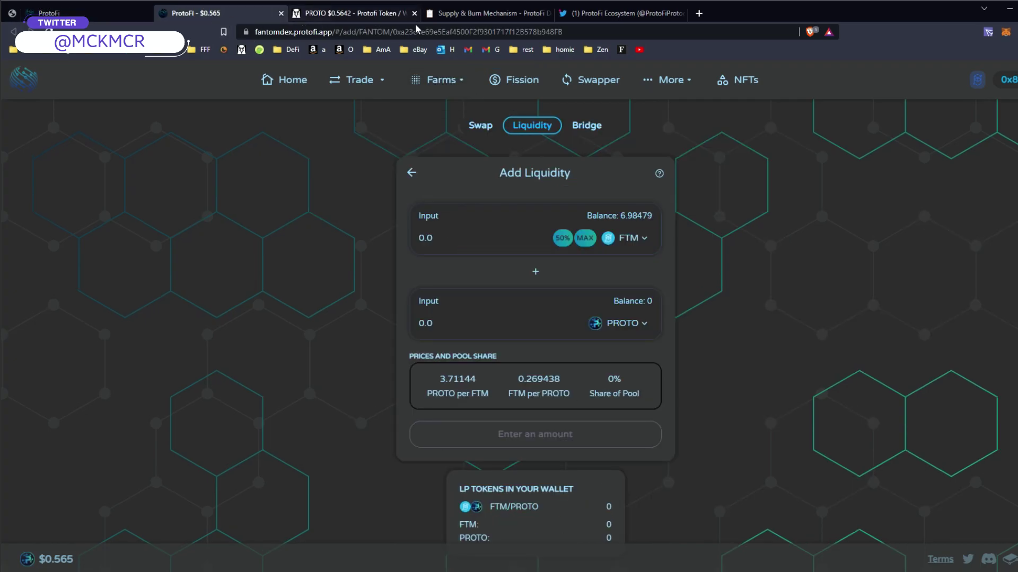
left_click(457, 16)
scroll(190, 429, "down", 3)
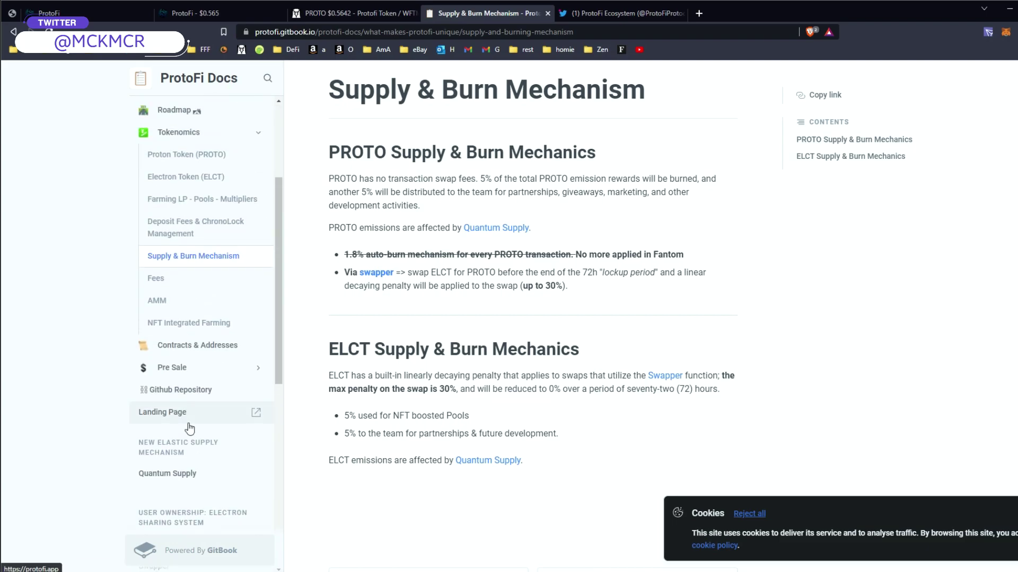
scroll(189, 429, "up", 1)
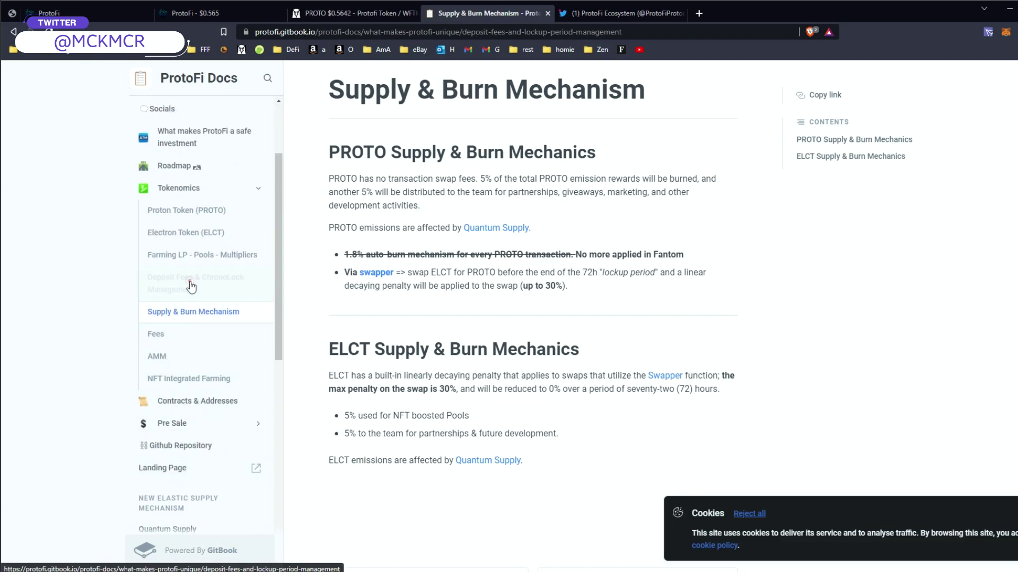
left_click(193, 278)
scroll(392, 433, "down", 2)
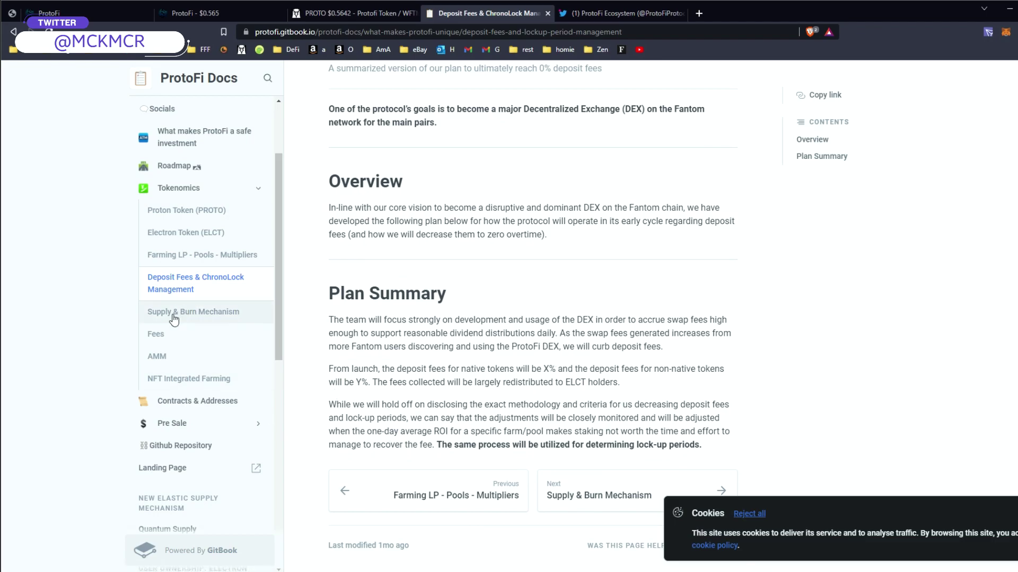
left_click(202, 20)
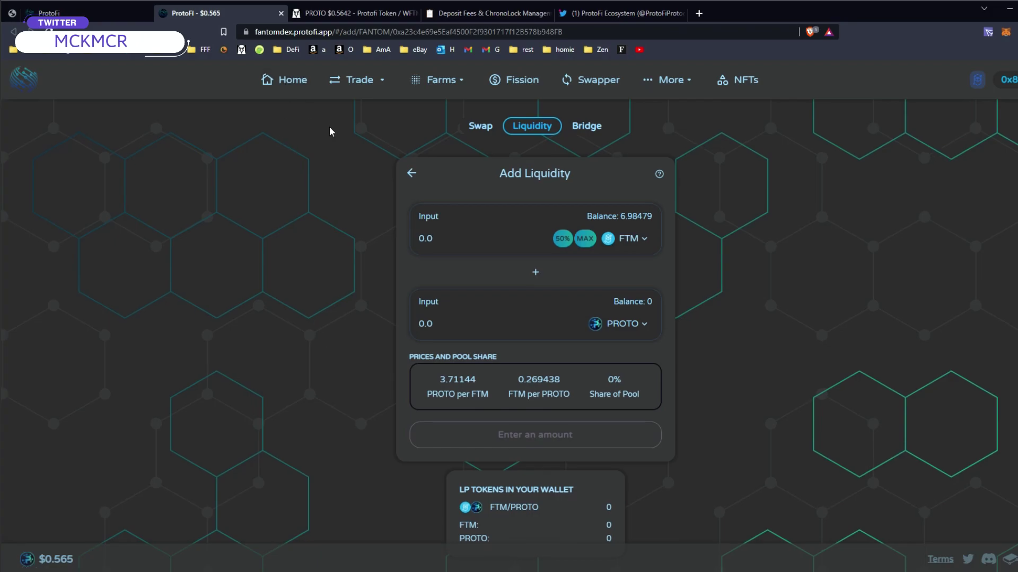
Go back to the Nucleus farms showing PROTO-FTM at 1,634.14% APR with 19.298 LP staked
key("ctrl+shift+Tab")
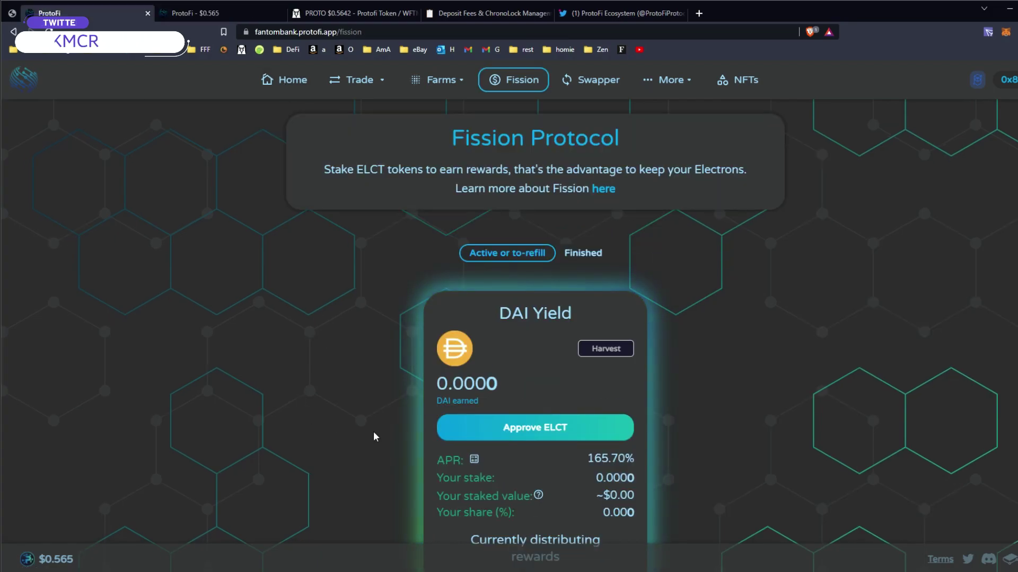
left_click(435, 103)
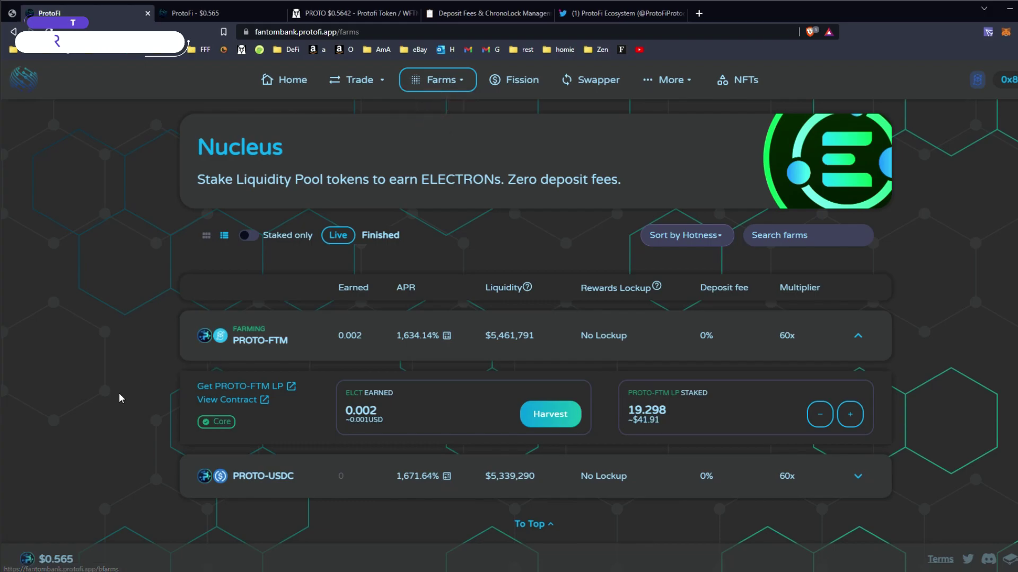